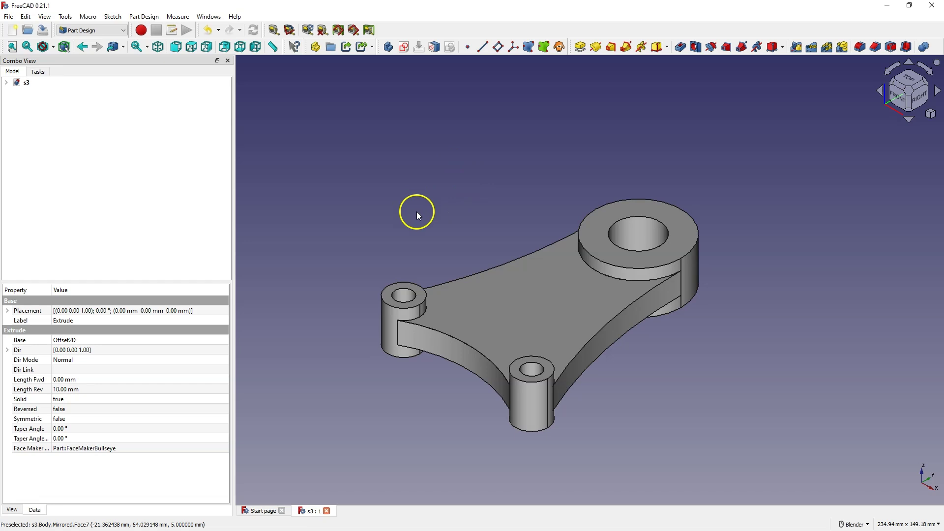
# Create a new document and start a sketch on the XY plane
pyautogui.click(13, 31)
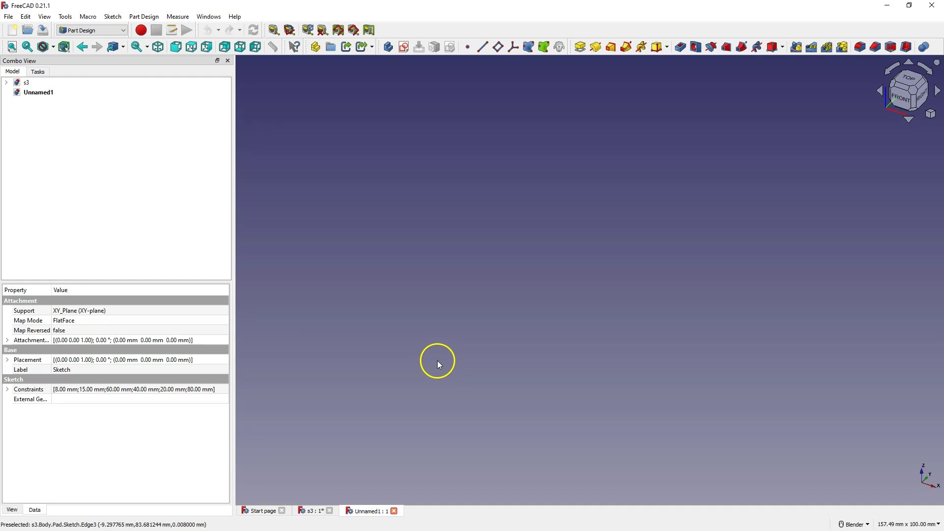
pyautogui.click(404, 49)
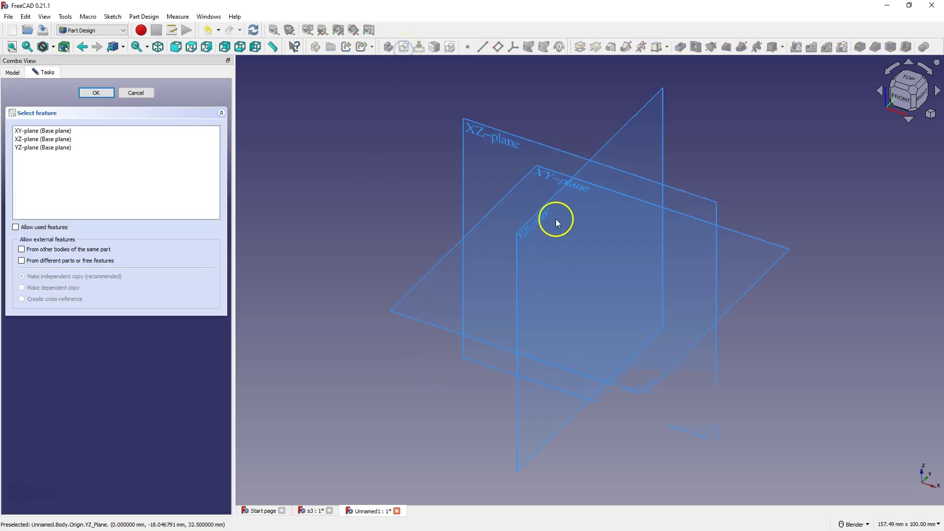
pyautogui.click(540, 175)
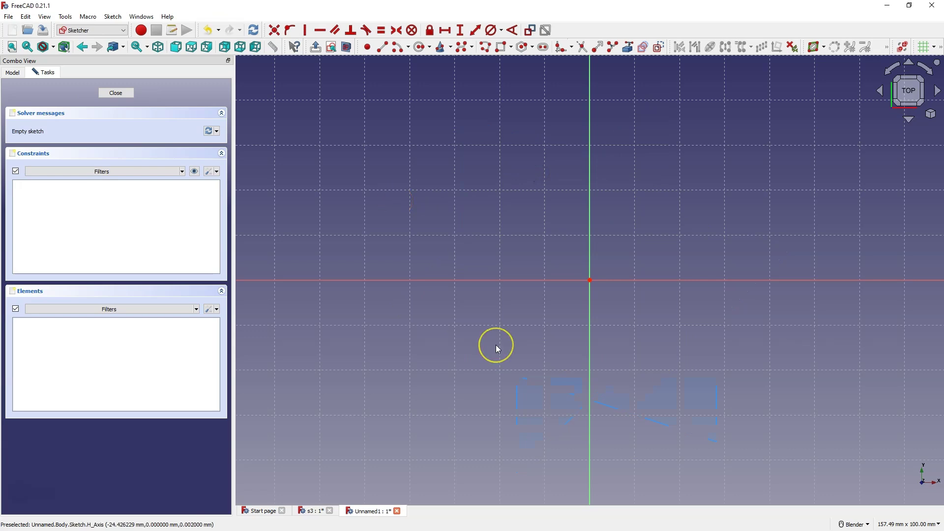
pyautogui.scroll(-4, 495, 344)
# Draw concentric circle pairs left and right of the origin on the horizontal axis
pyautogui.click(416, 52)
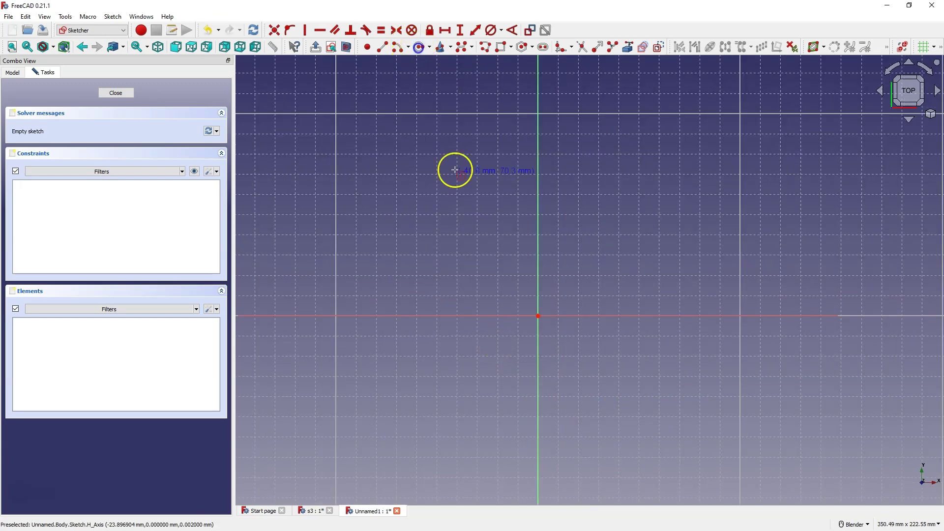
pyautogui.click(440, 315)
pyautogui.click(437, 315)
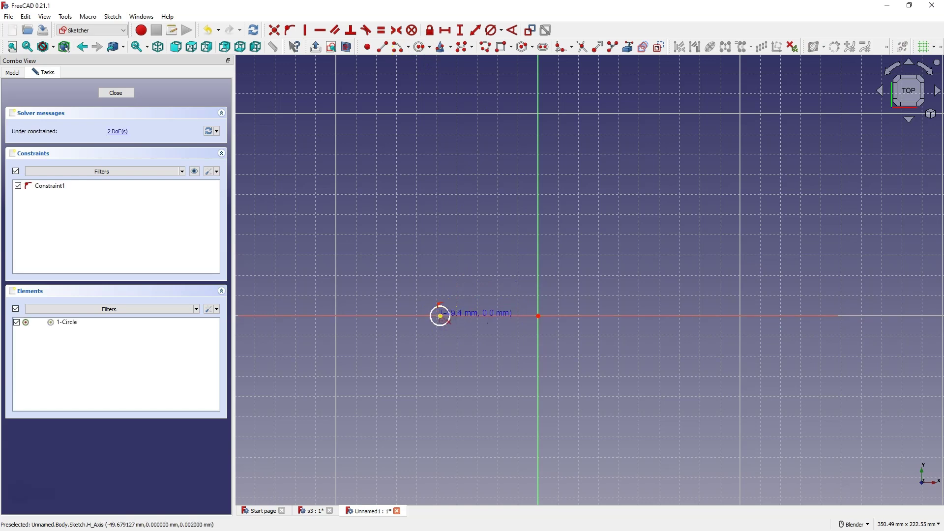
pyautogui.click(447, 337)
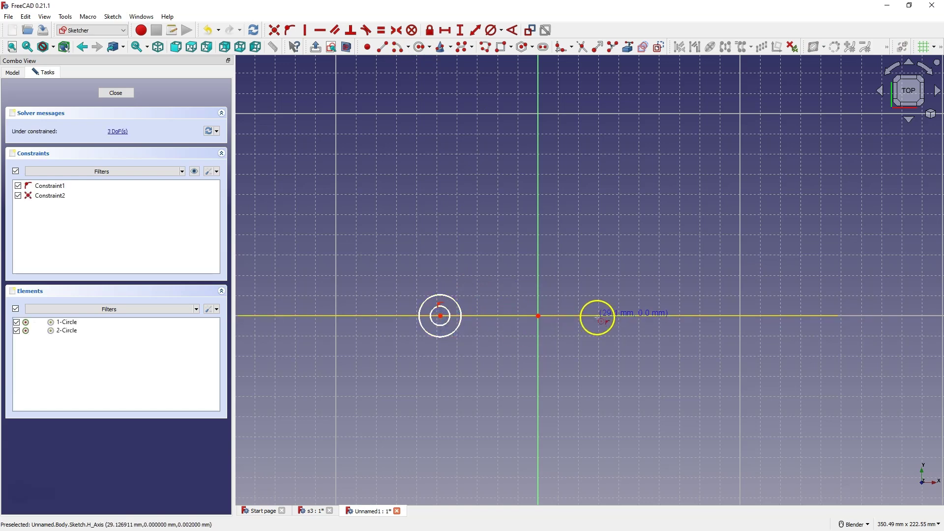
pyautogui.click(597, 316)
pyautogui.click(601, 329)
pyautogui.click(597, 315)
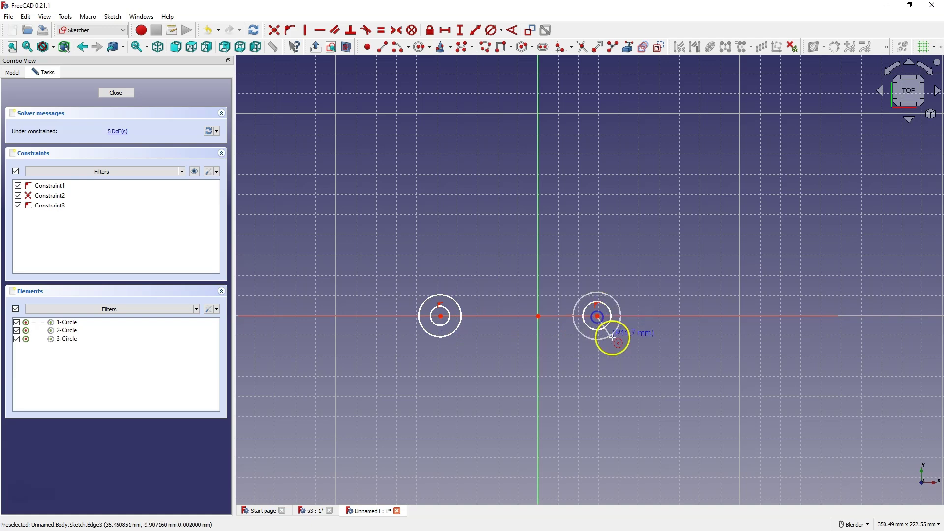
pyautogui.click(611, 339)
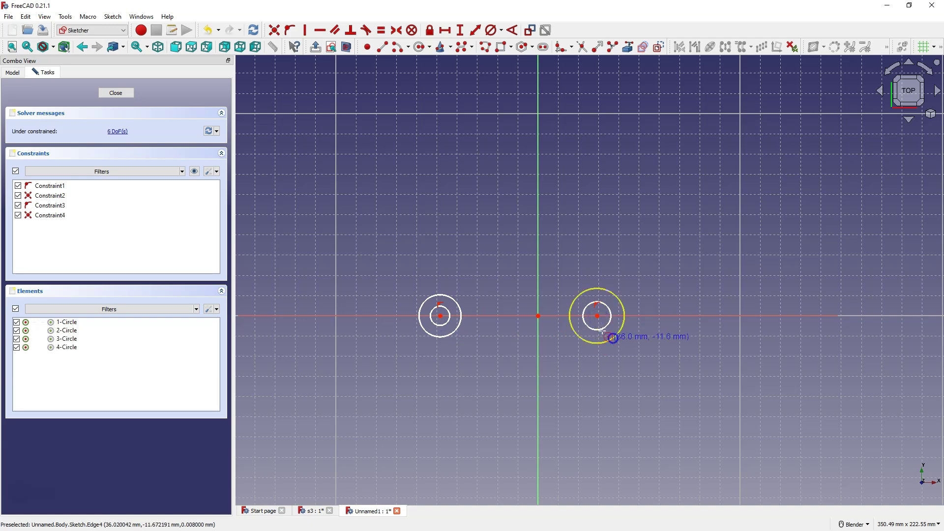
# Draw a concentric inner and outer circle pair above the origin on the vertical axis
pyautogui.click(538, 109)
pyautogui.click(547, 131)
pyautogui.click(537, 109)
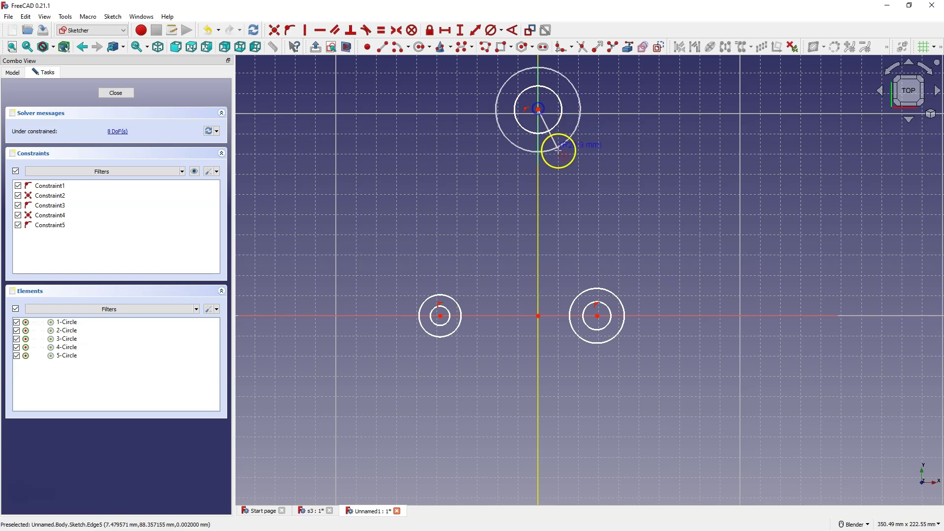
pyautogui.click(563, 161)
pyautogui.scroll(-2, 595, 287)
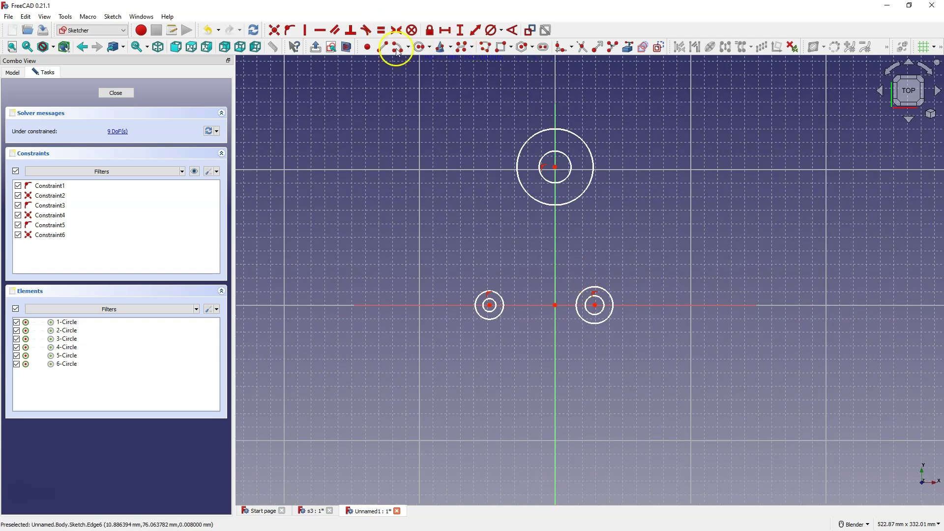
# Give the top inner circle a 20 mm diameter and the outer a 40 mm diameter
pyautogui.click(490, 30)
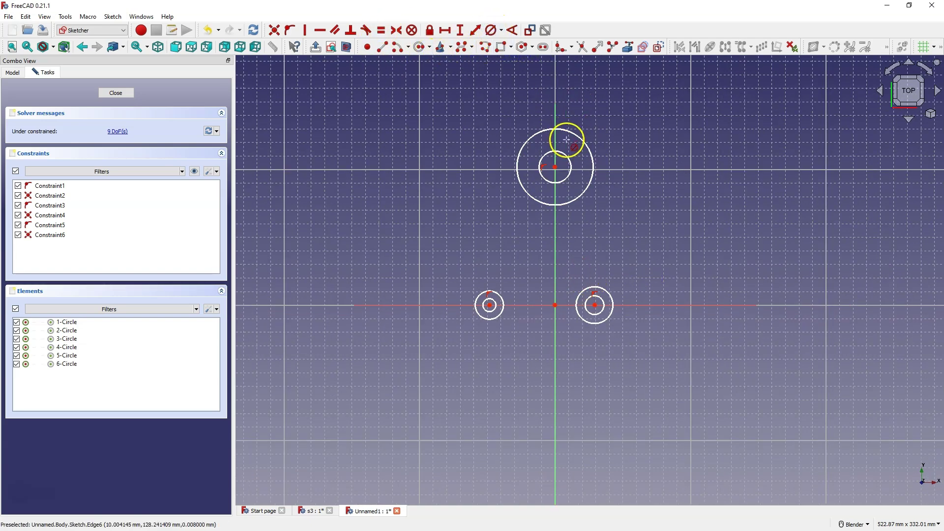
pyautogui.click(566, 156)
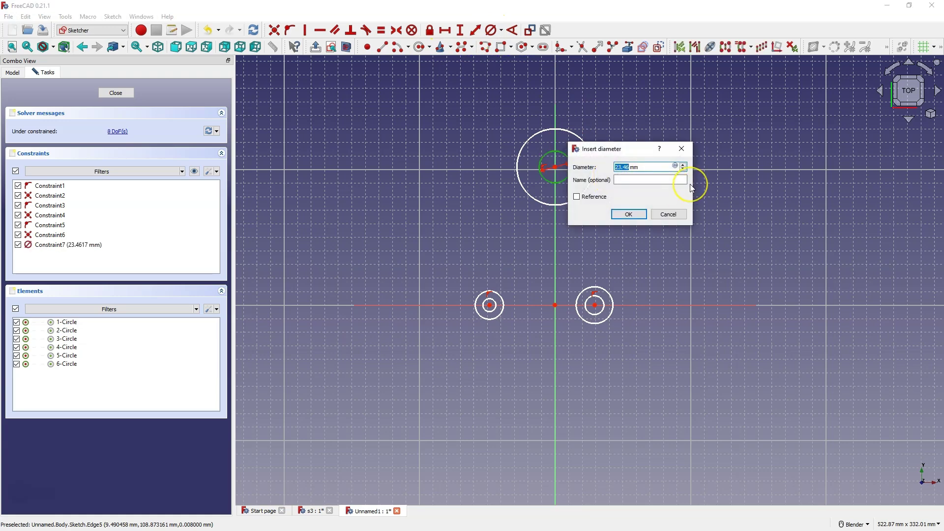
pyautogui.write('20')
pyautogui.press('Return')
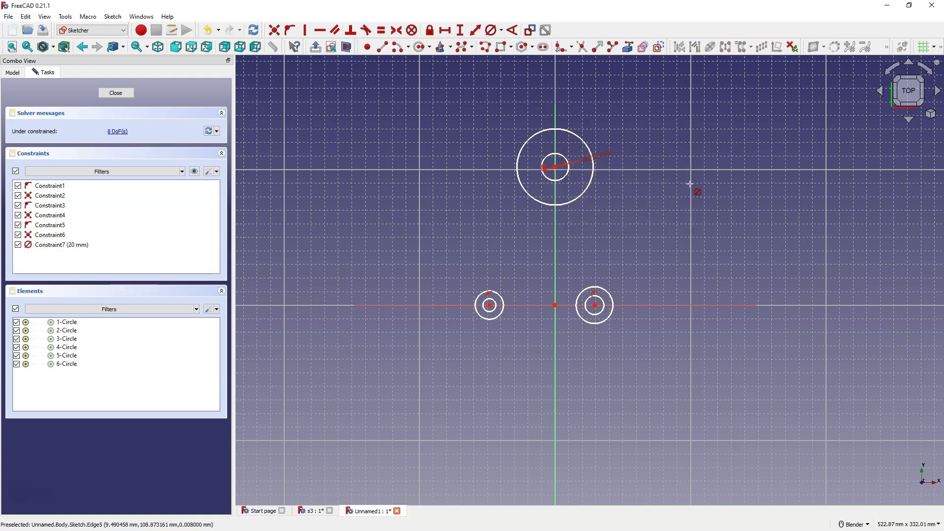
pyautogui.click(581, 134)
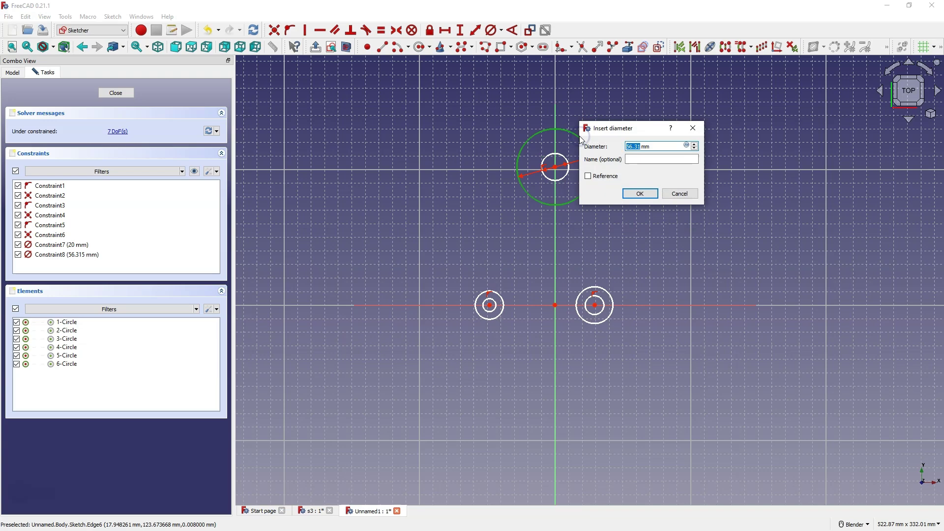
pyautogui.press('Return')
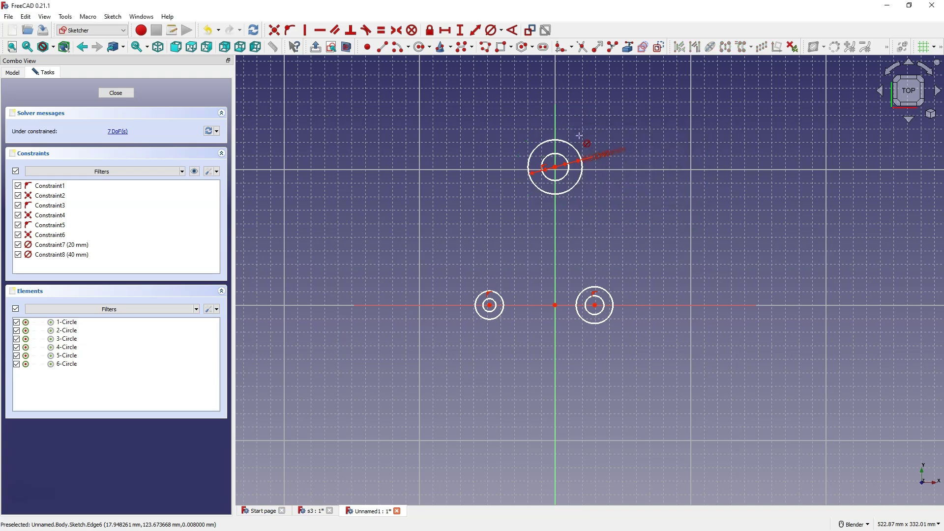
# Give the left inner circle an 8 mm diameter and the outer a 15 mm diameter
pyautogui.click(495, 310)
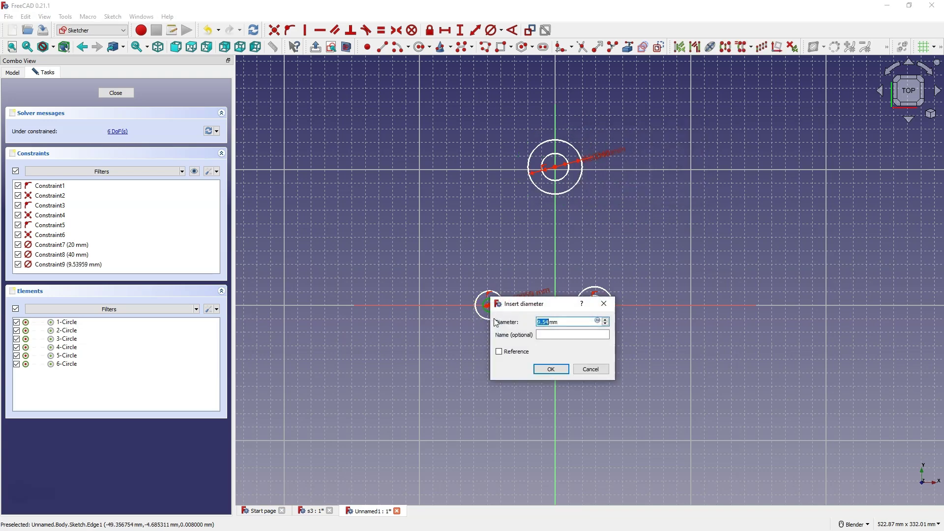
pyautogui.click(550, 369)
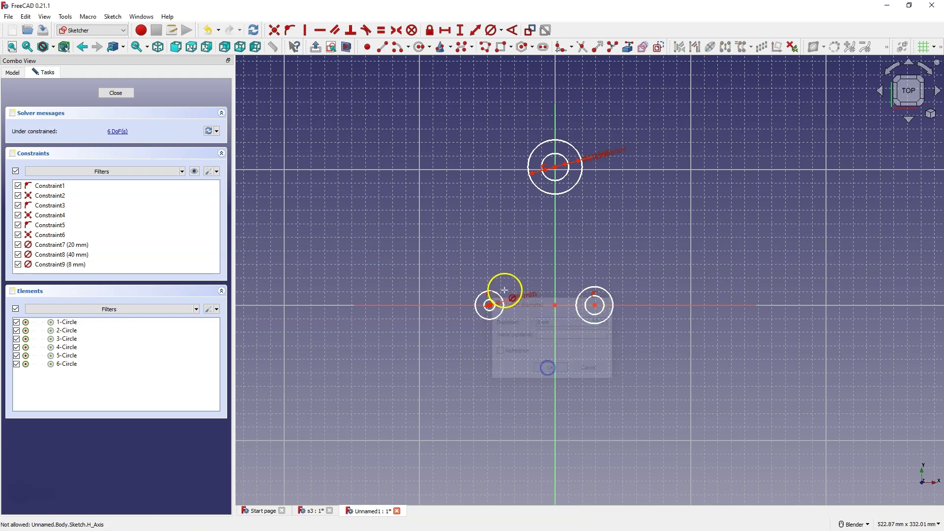
pyautogui.click(496, 291)
pyautogui.write('15')
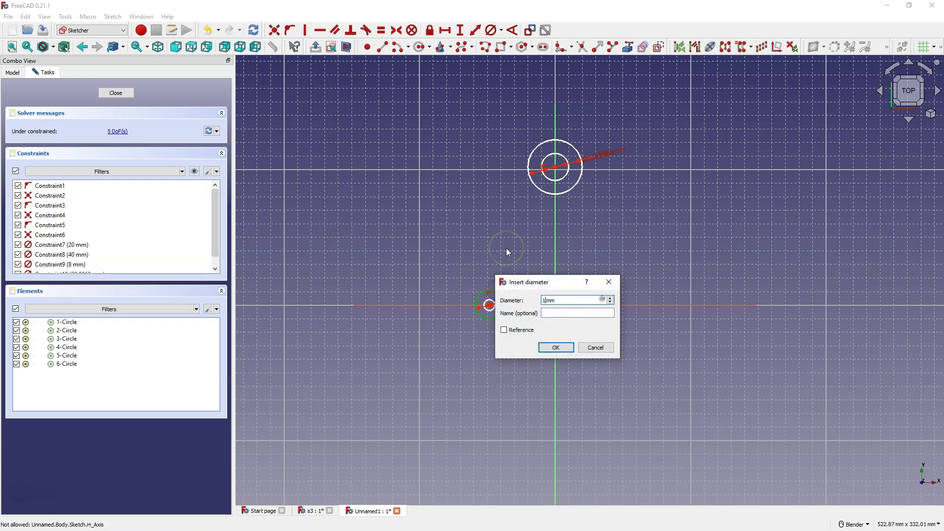
pyautogui.press('Return')
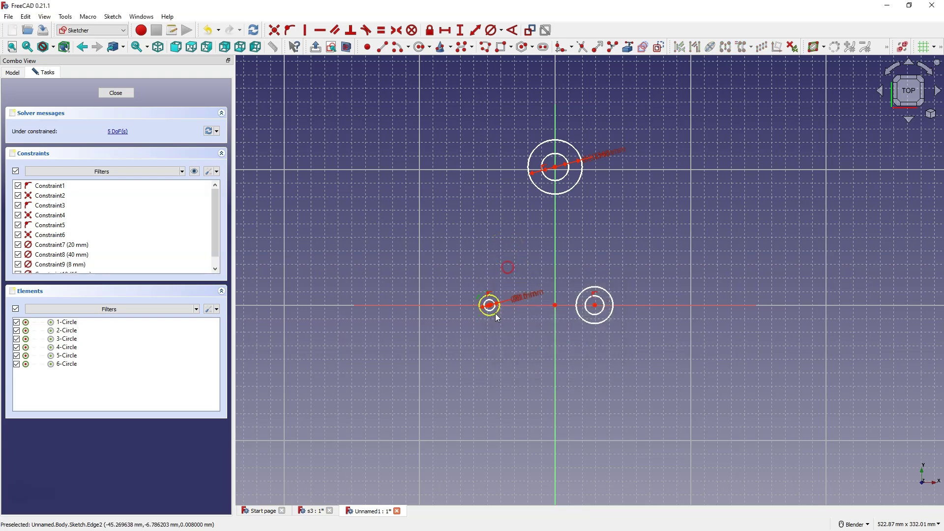
# Make the right inner and outer circles equal to their left counterparts
pyautogui.click(492, 316)
pyautogui.click(598, 321)
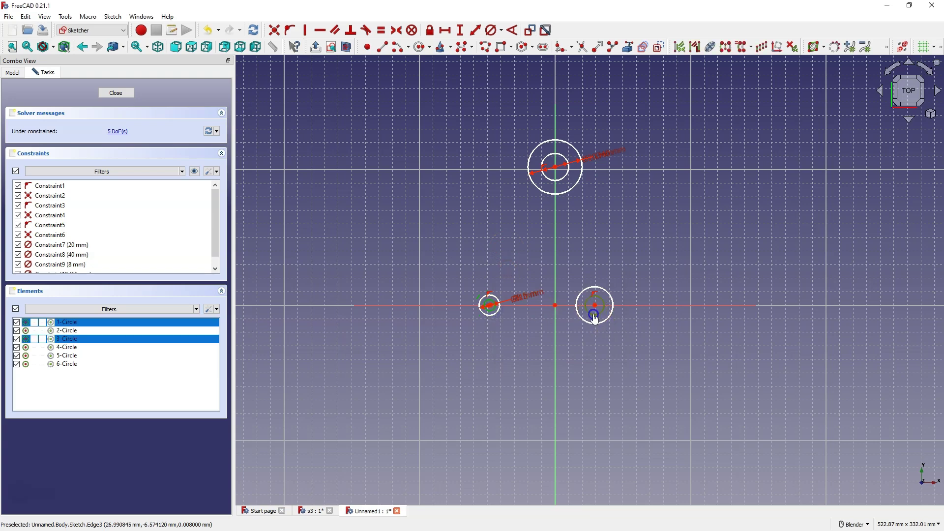
pyautogui.click(381, 33)
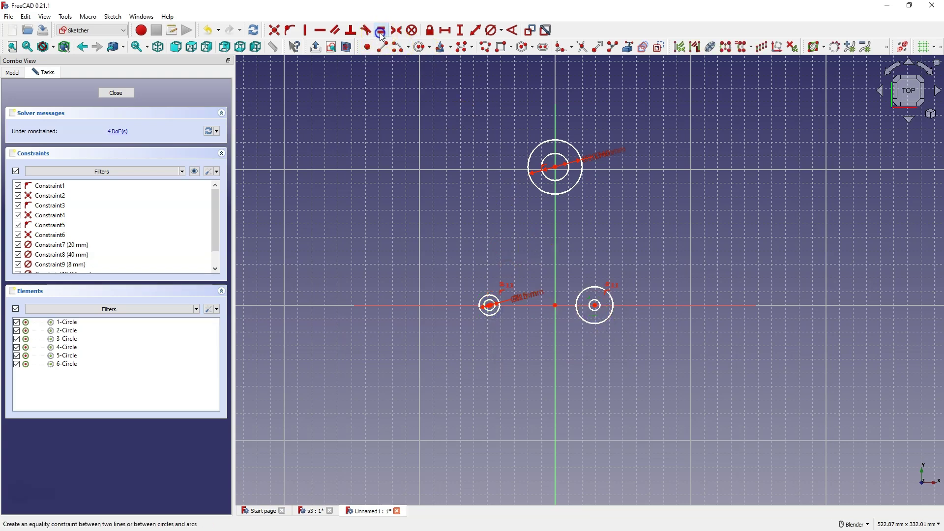
pyautogui.click(489, 318)
pyautogui.click(598, 320)
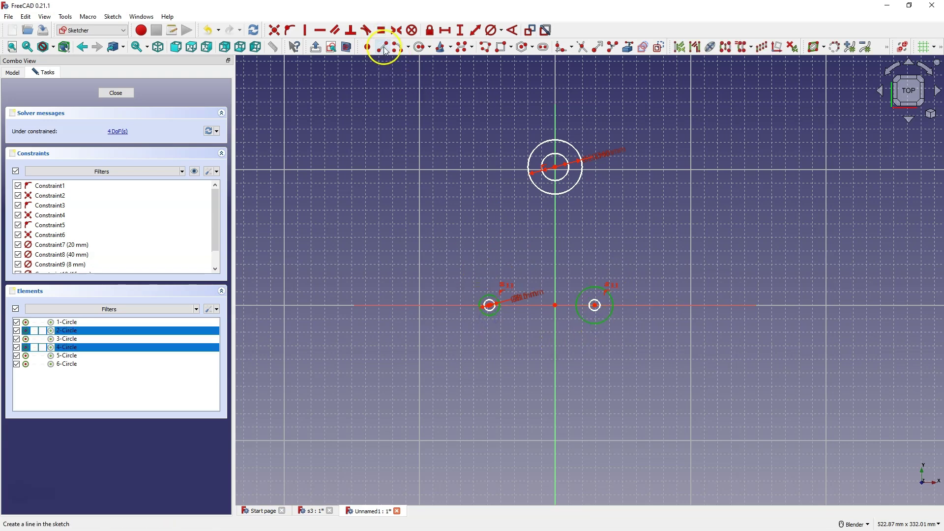
pyautogui.click(382, 30)
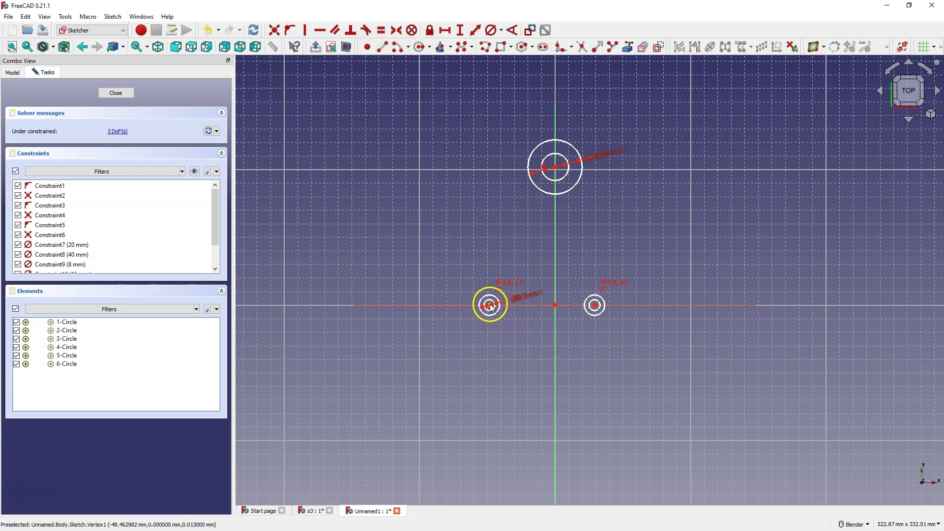
pyautogui.click(595, 305)
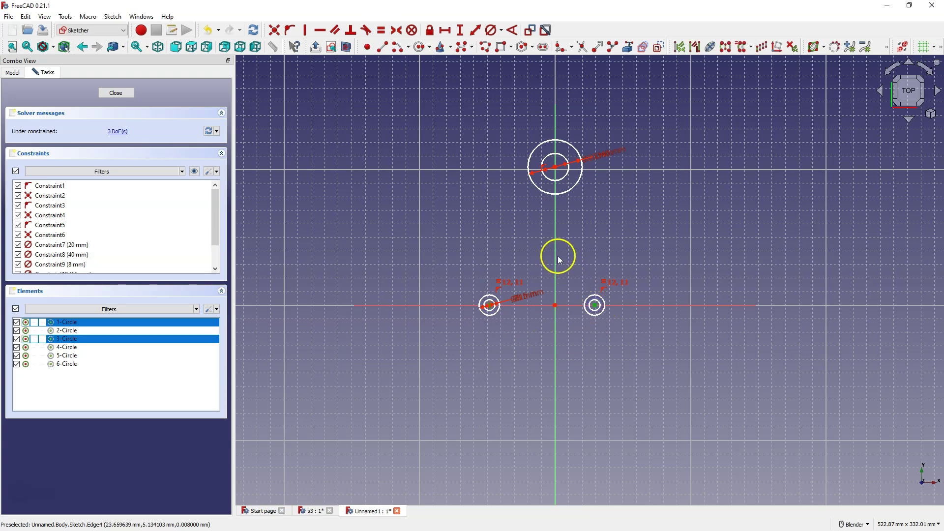
# Make the side circle pairs symmetric about the vertical axis, their centres 60 mm apart
pyautogui.click(397, 30)
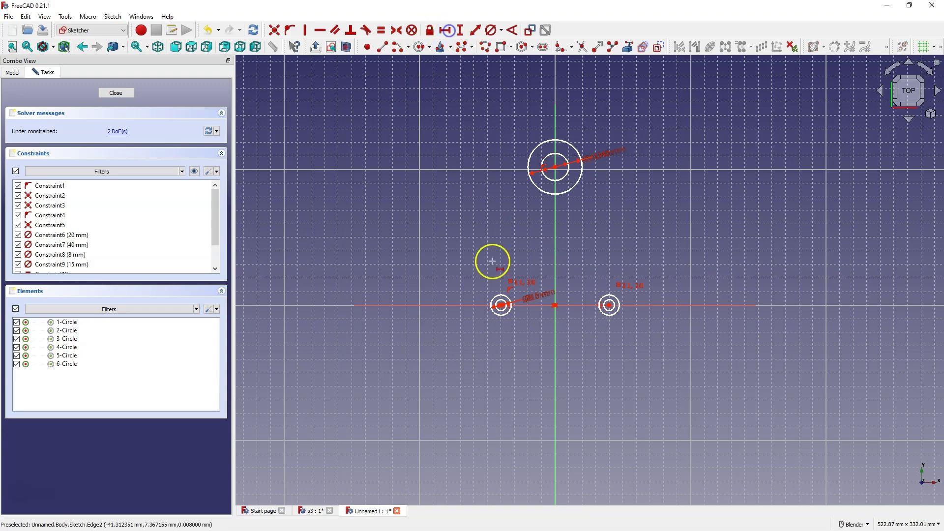
pyautogui.scroll(5, 500, 307)
pyautogui.click(510, 314)
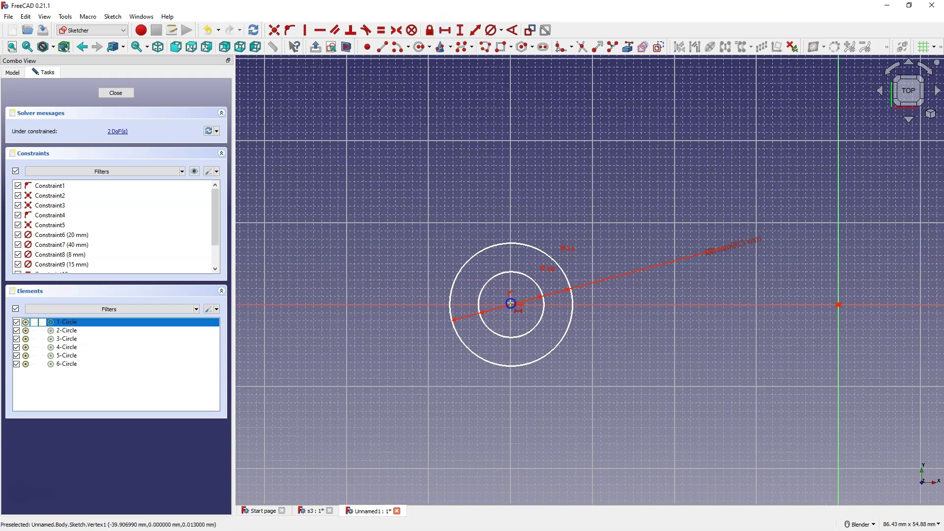
pyautogui.scroll(-4, 510, 314)
pyautogui.click(799, 315)
pyautogui.press('l')
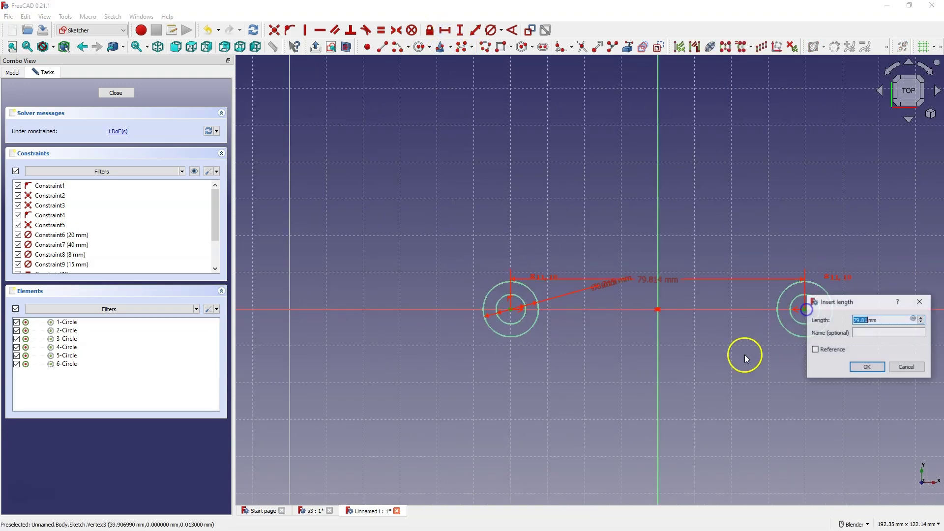
pyautogui.write('60')
pyautogui.press('Return')
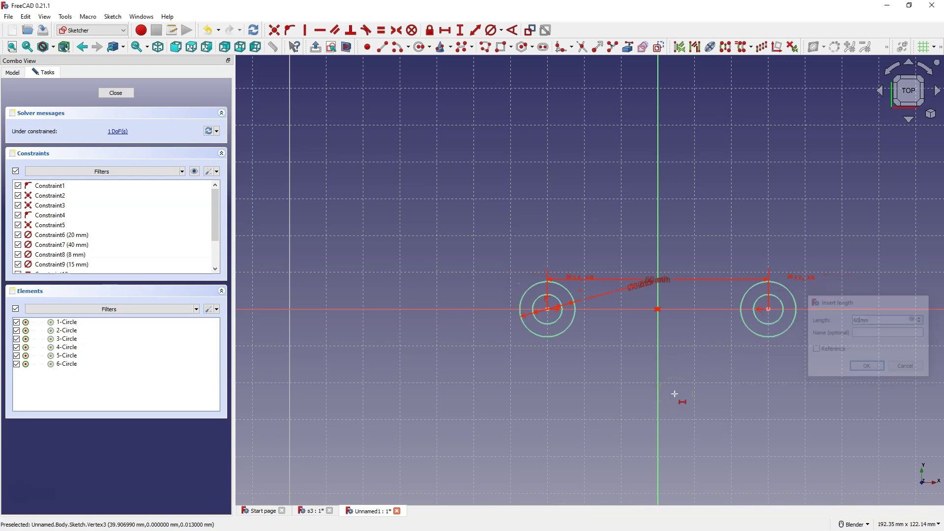
# Place the top circle pair's centre 80 mm vertically above the origin
pyautogui.scroll(-3, 544, 307)
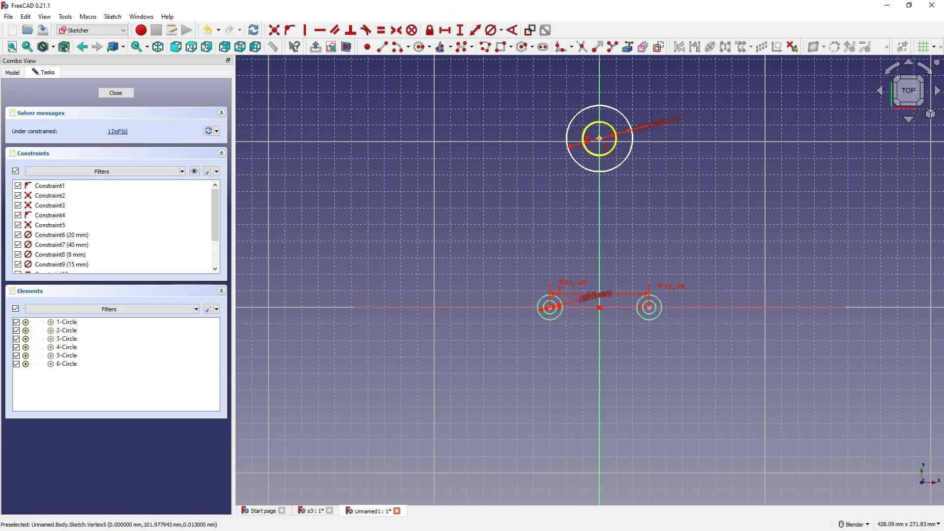
pyautogui.click(599, 139)
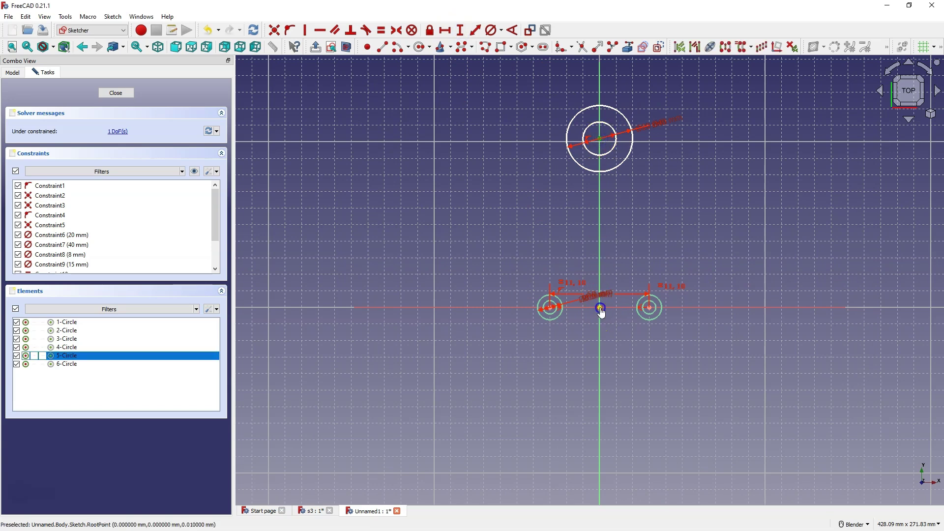
pyautogui.click(600, 309)
pyautogui.press('i')
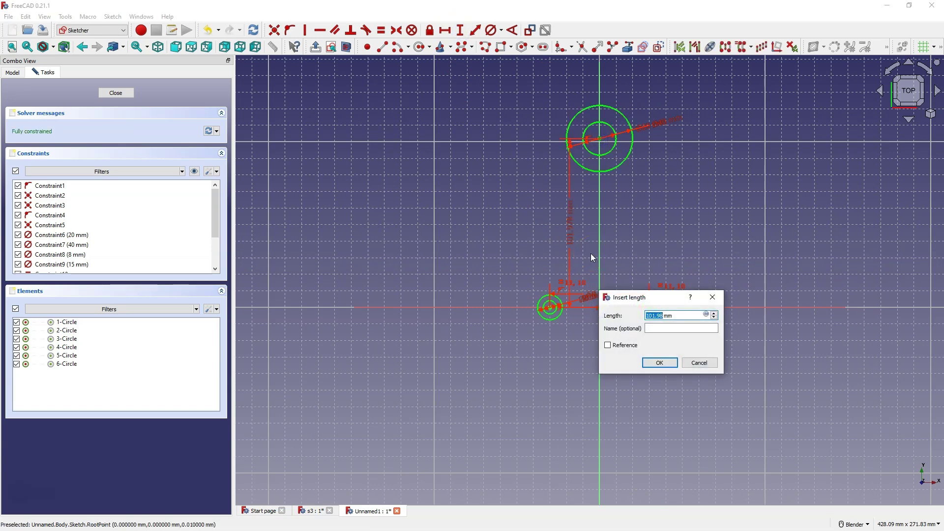
pyautogui.write('80')
pyautogui.press('Return')
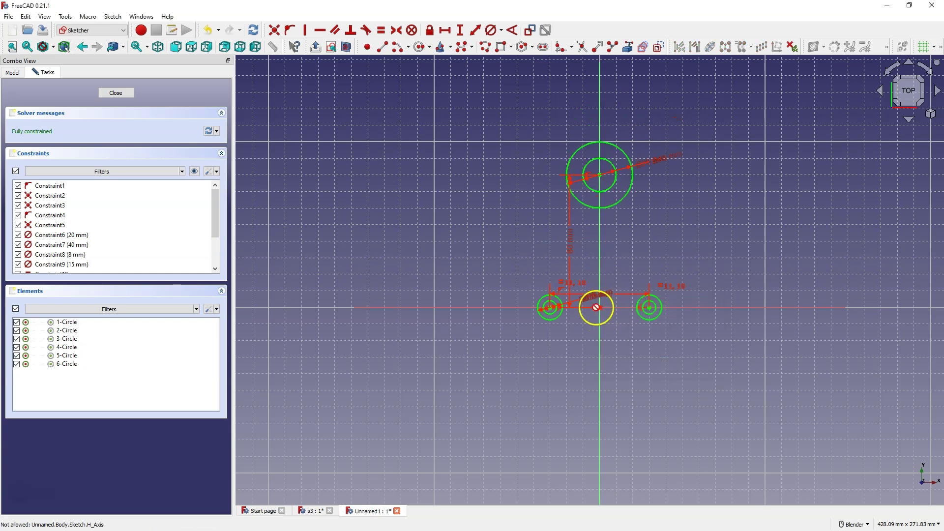
# Move the 80 mm, diameter, Ø8, Ø15 and 60 mm labels clear of the geometry
pyautogui.moveTo(561, 247); pyautogui.dragTo(488, 249)
pyautogui.moveTo(649, 145); pyautogui.dragTo(641, 126)
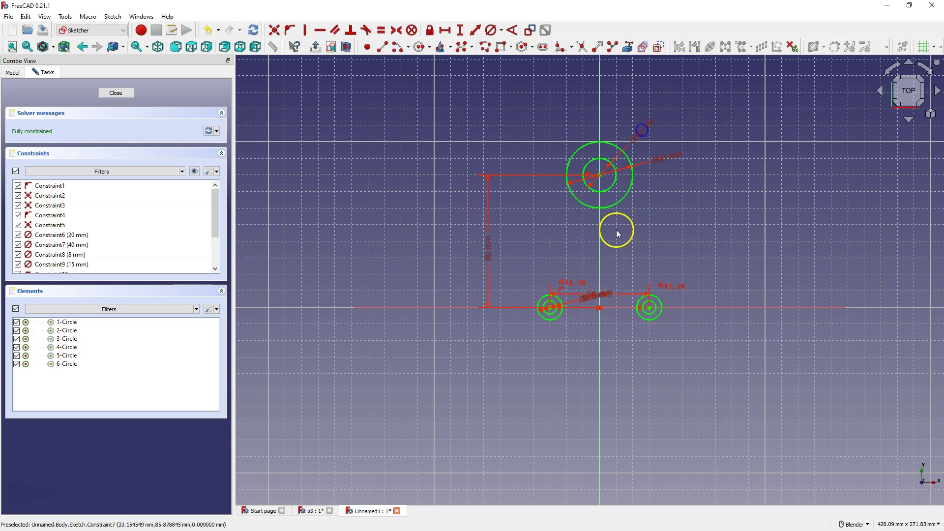
pyautogui.moveTo(584, 295); pyautogui.dragTo(582, 346)
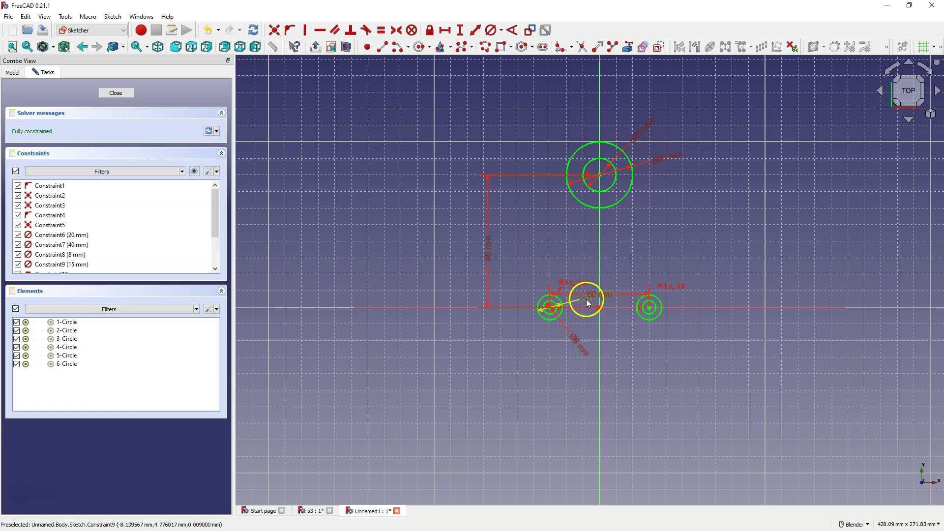
pyautogui.moveTo(588, 297); pyautogui.dragTo(539, 359)
pyautogui.moveTo(604, 297); pyautogui.dragTo(602, 404)
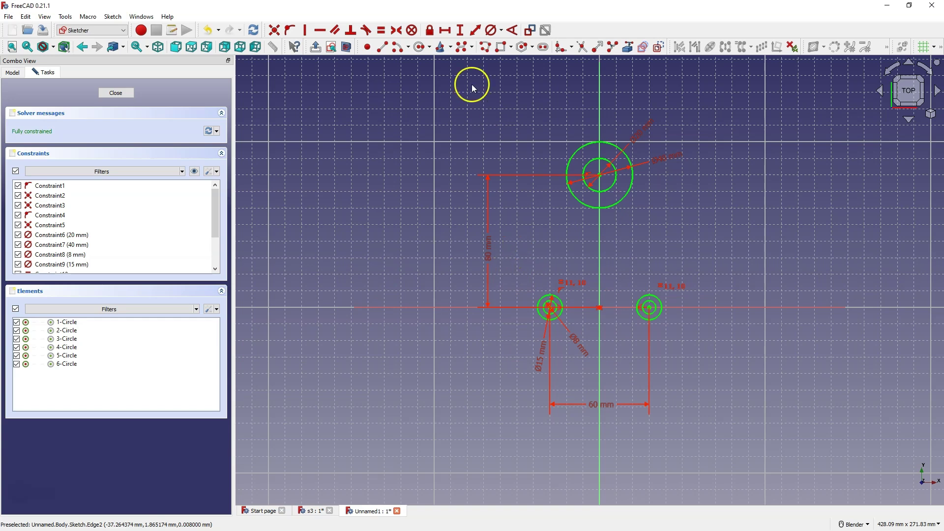
# Draw two new circles, one left and one right of the vertical axis
pyautogui.click(420, 47)
pyautogui.click(520, 217)
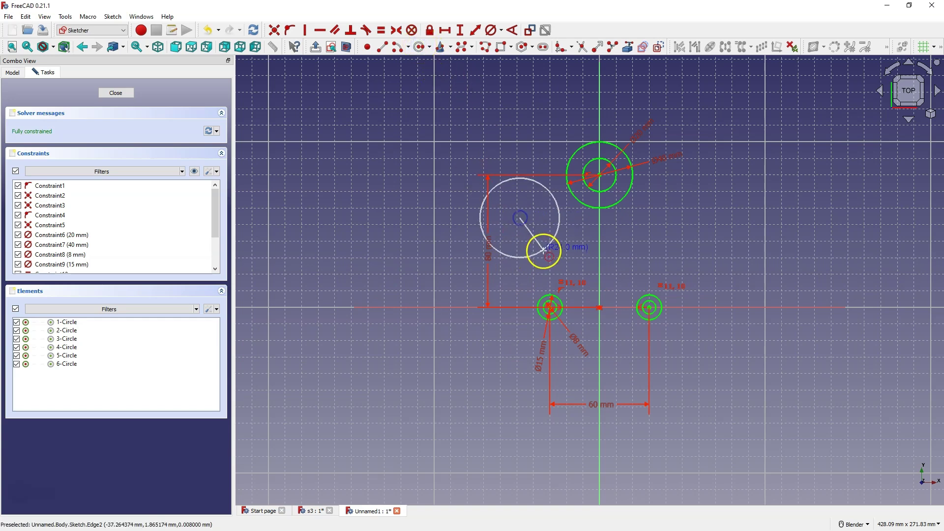
pyautogui.click(540, 245)
pyautogui.click(681, 216)
pyautogui.click(702, 251)
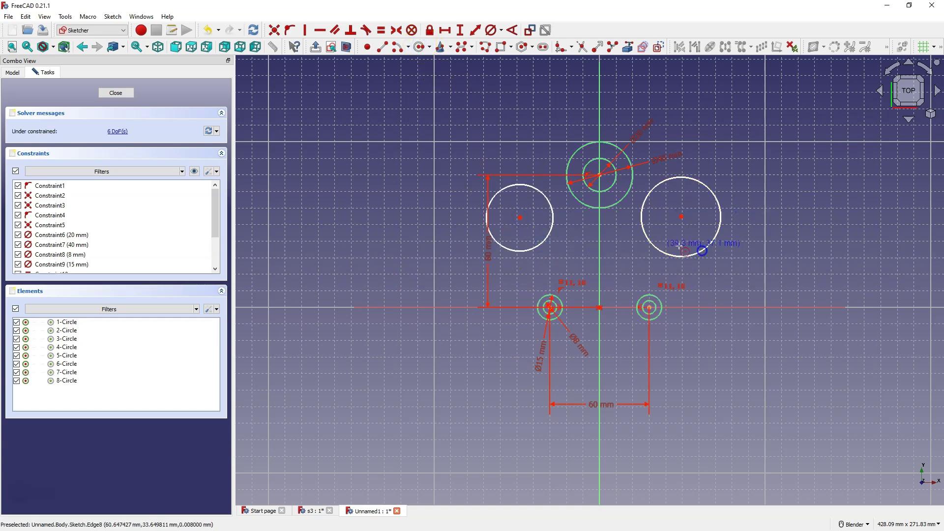
pyautogui.rightClick(702, 250)
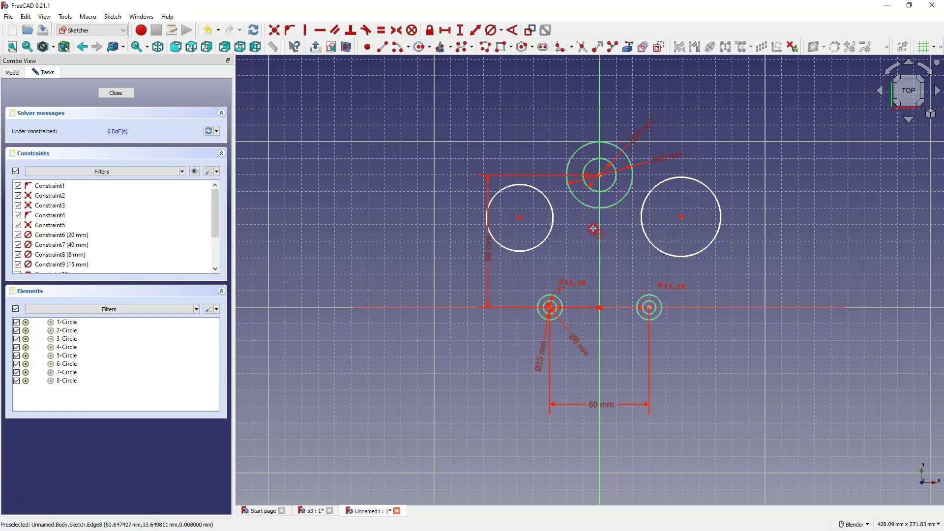
# Make the left circle tangent to the top boss and small left boss, then enlarge it
pyautogui.click(555, 215)
pyautogui.click(573, 192)
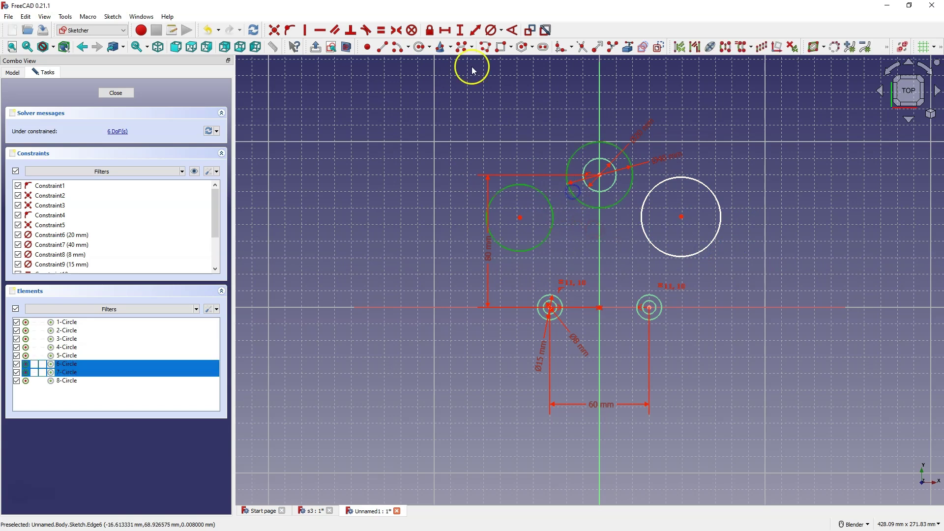
pyautogui.click(364, 31)
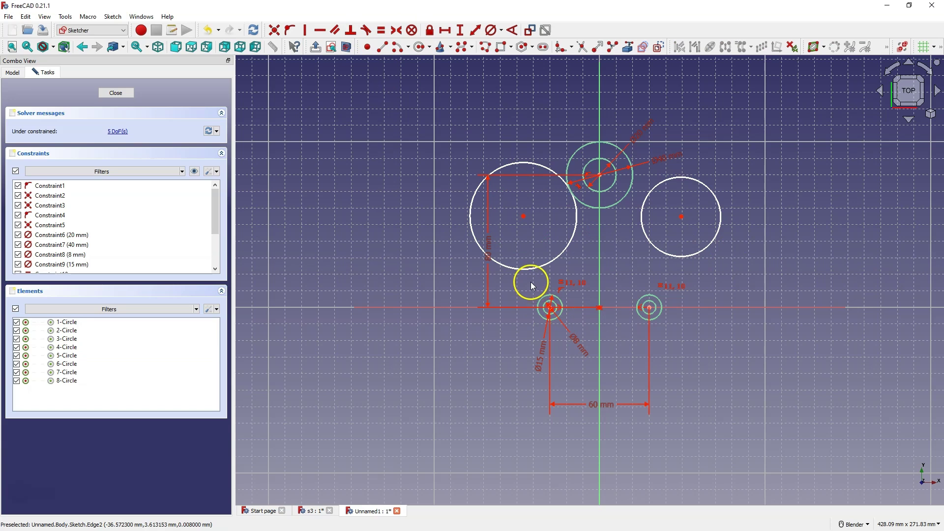
pyautogui.click(533, 270)
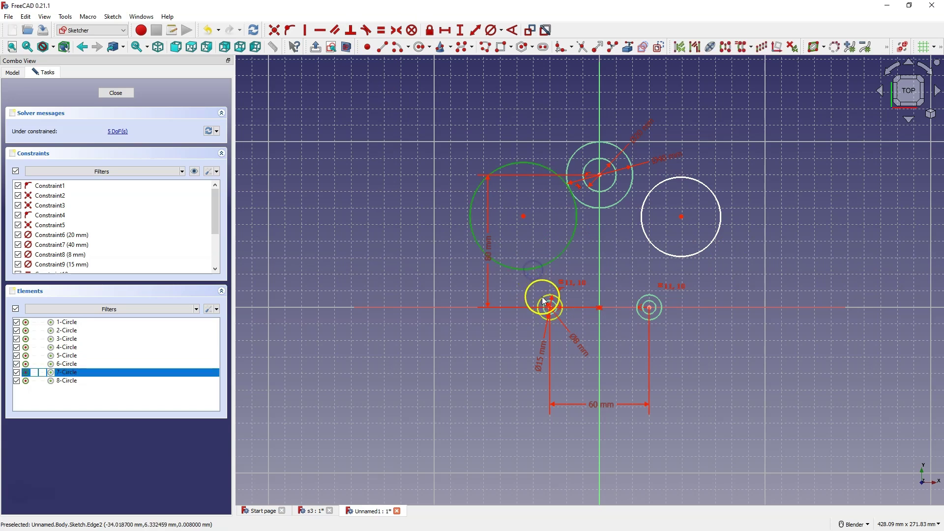
pyautogui.click(544, 301)
pyautogui.click(367, 31)
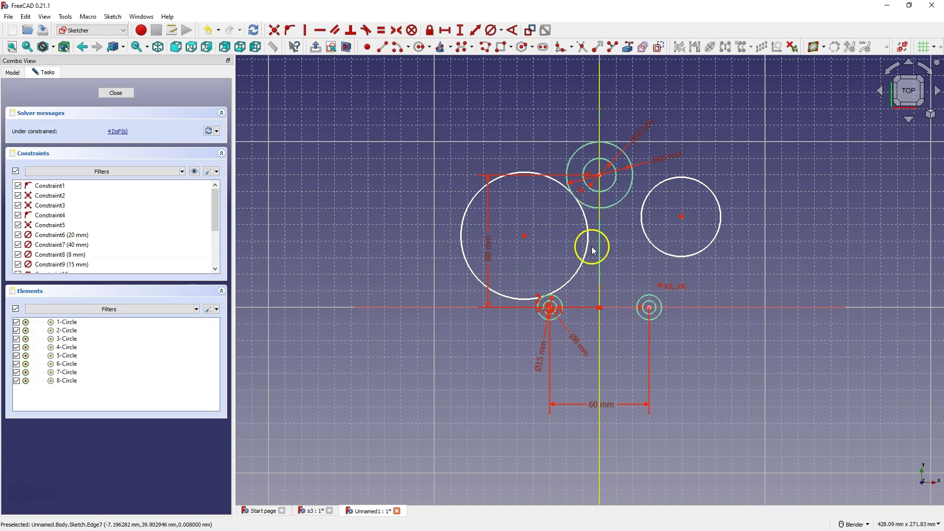
pyautogui.moveTo(585, 243); pyautogui.dragTo(565, 256)
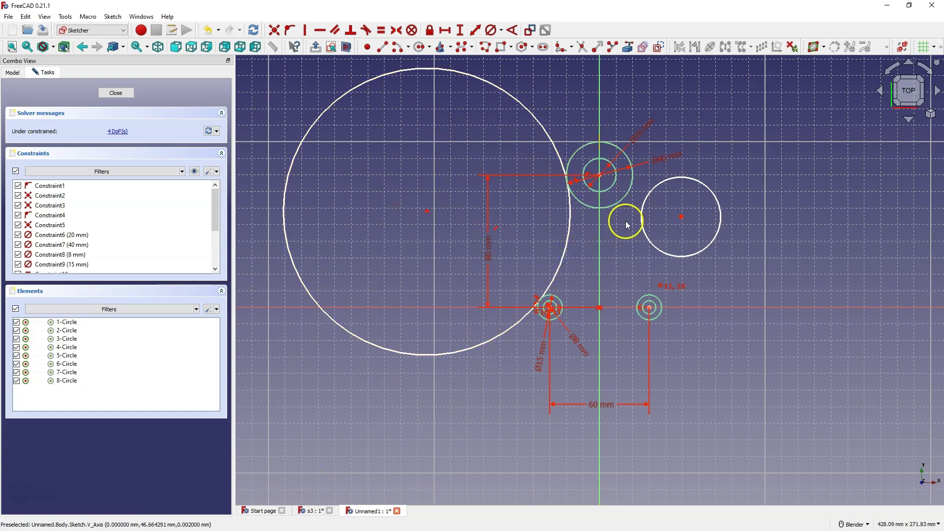
# Make the right circle tangent to the top boss and small right boss, then enlarge it
pyautogui.click(641, 209)
pyautogui.click(631, 190)
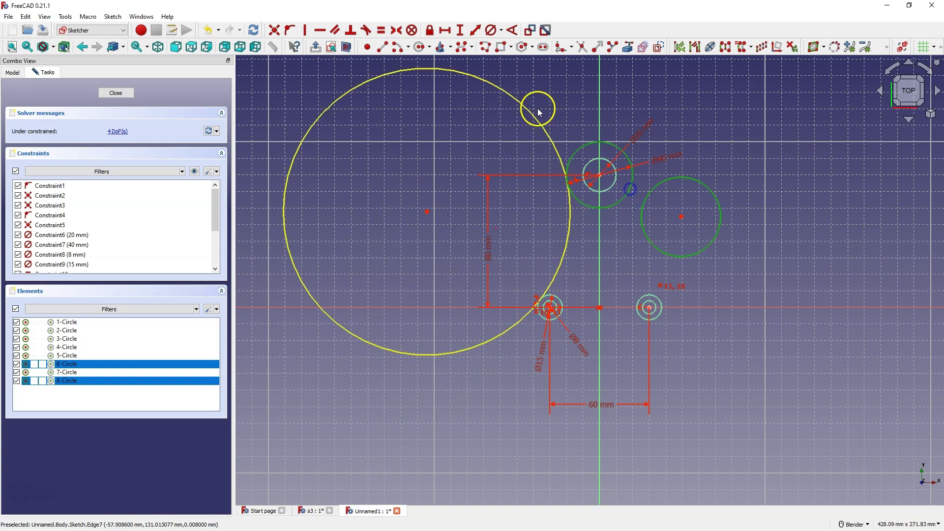
pyautogui.click(366, 30)
pyautogui.click(654, 263)
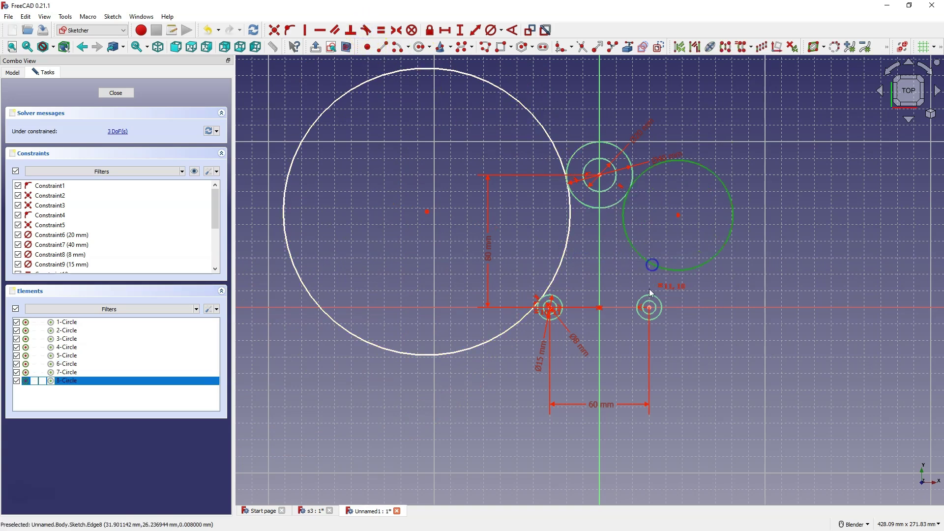
pyautogui.click(649, 295)
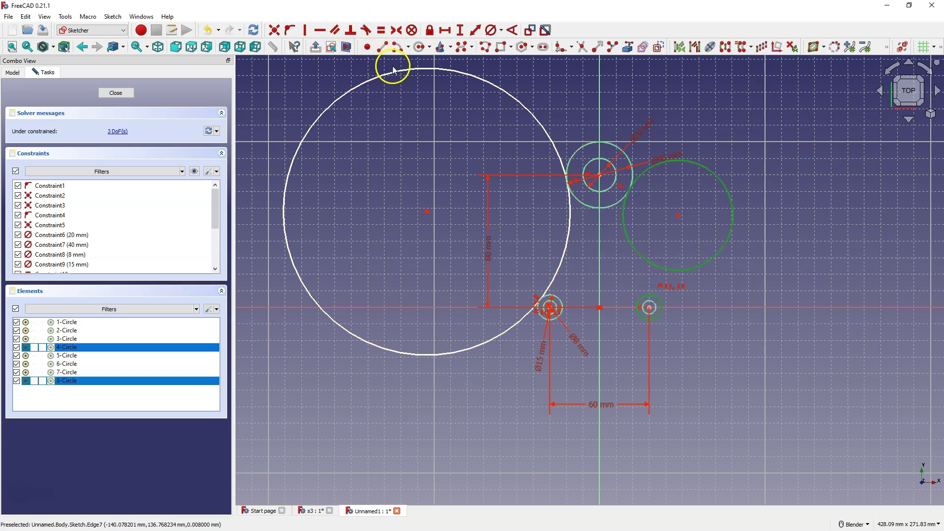
pyautogui.click(366, 30)
pyautogui.click(656, 237)
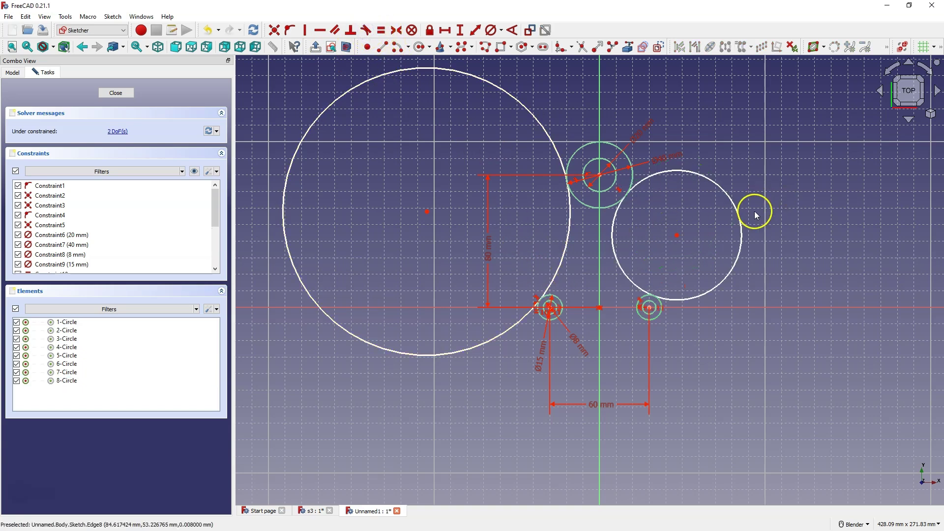
pyautogui.moveTo(740, 217); pyautogui.dragTo(803, 224)
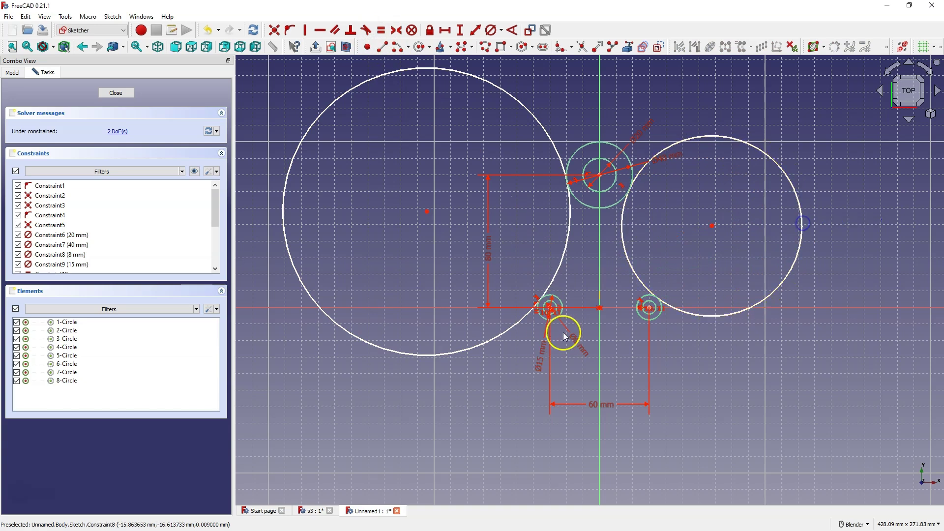
# Trim the left and right large circles down to their side arcs
pyautogui.click(584, 48)
pyautogui.click(540, 116)
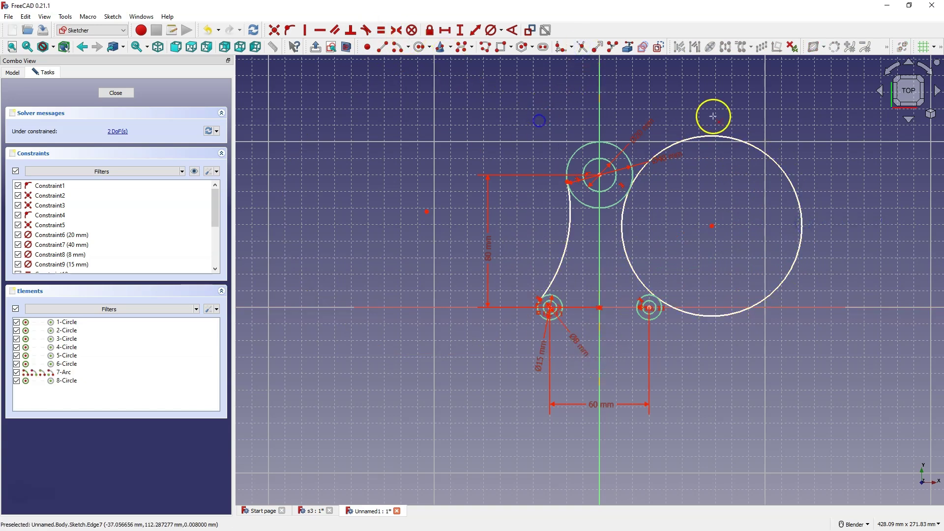
pyautogui.click(730, 140)
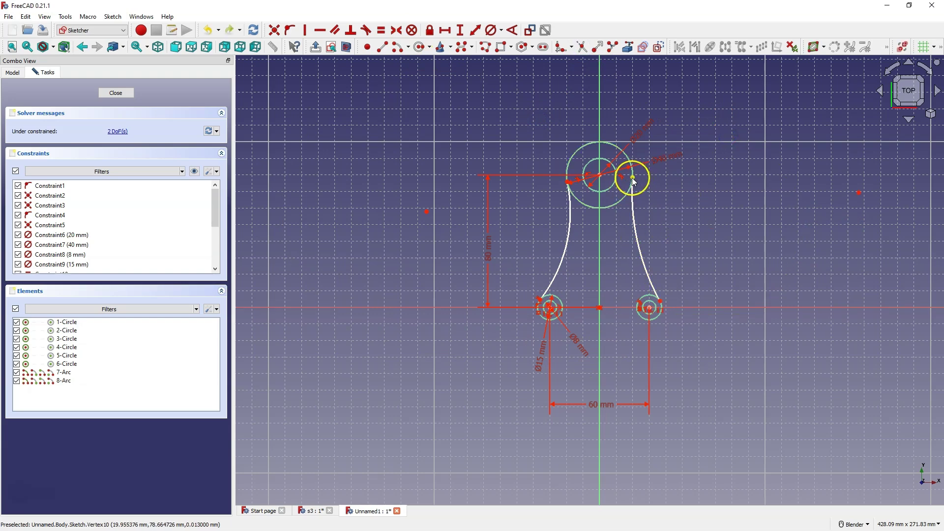
pyautogui.scroll(4, 627, 165)
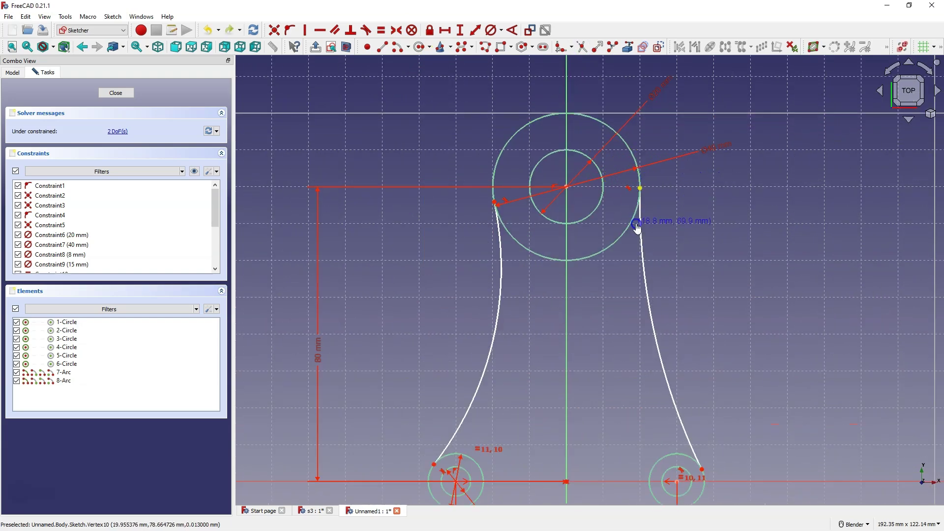
# Constrain both arcs' upper endpoints horizontally level with the top circles' centre
pyautogui.click(640, 195)
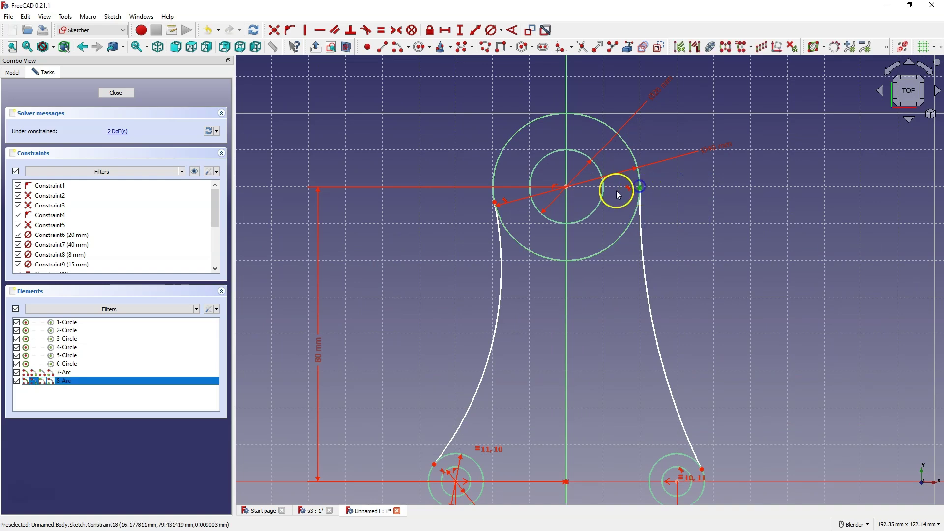
pyautogui.moveTo(565, 187); pyautogui.dragTo(577, 184)
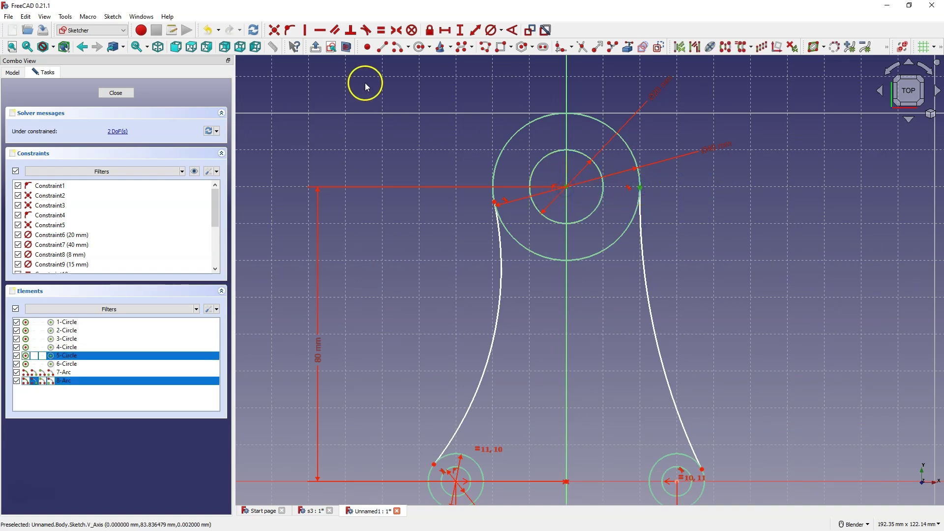
pyautogui.click(320, 30)
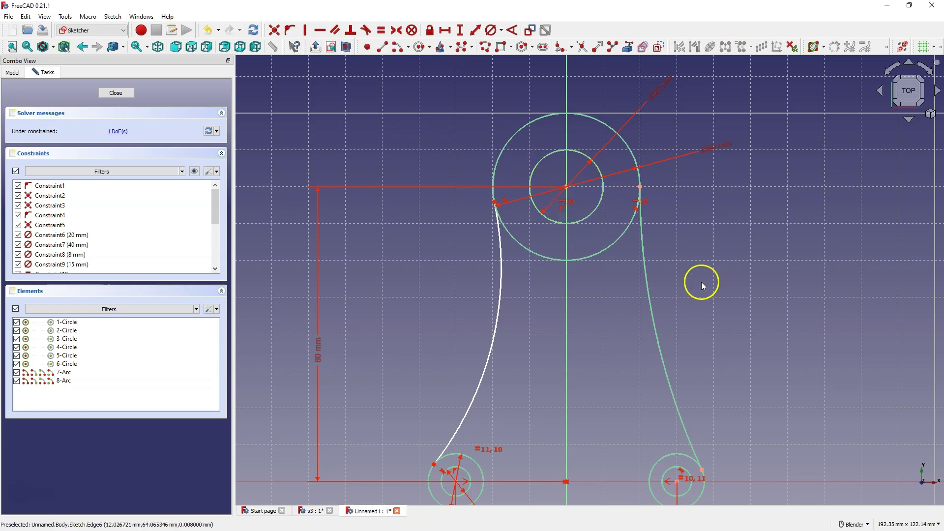
pyautogui.click(310, 512)
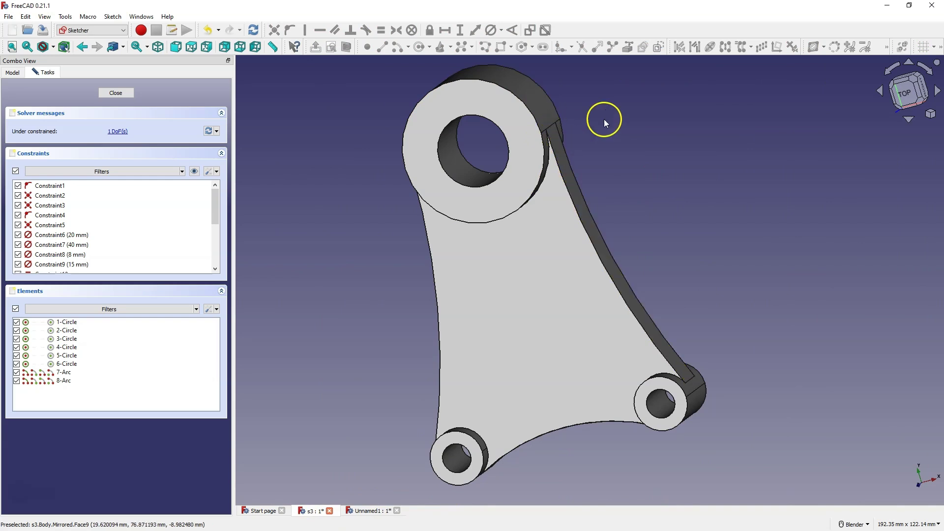
pyautogui.click(362, 511)
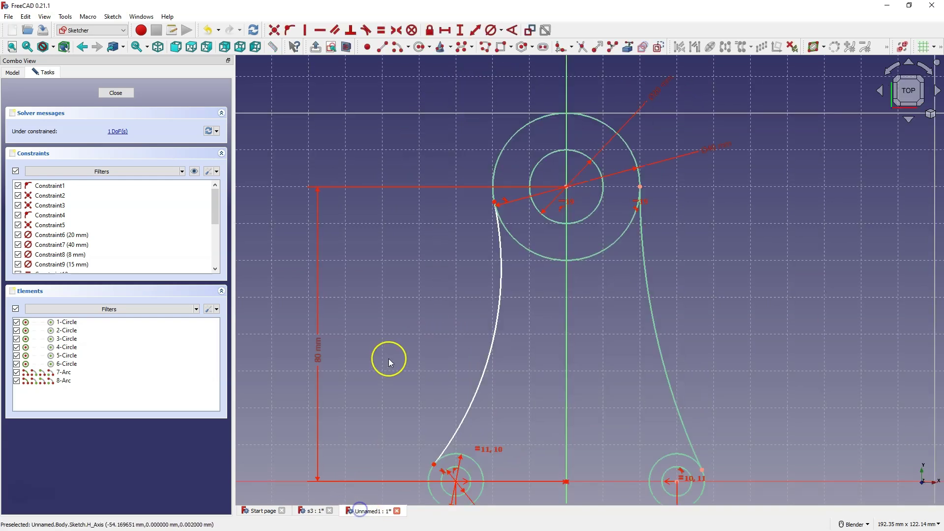
pyautogui.click(496, 203)
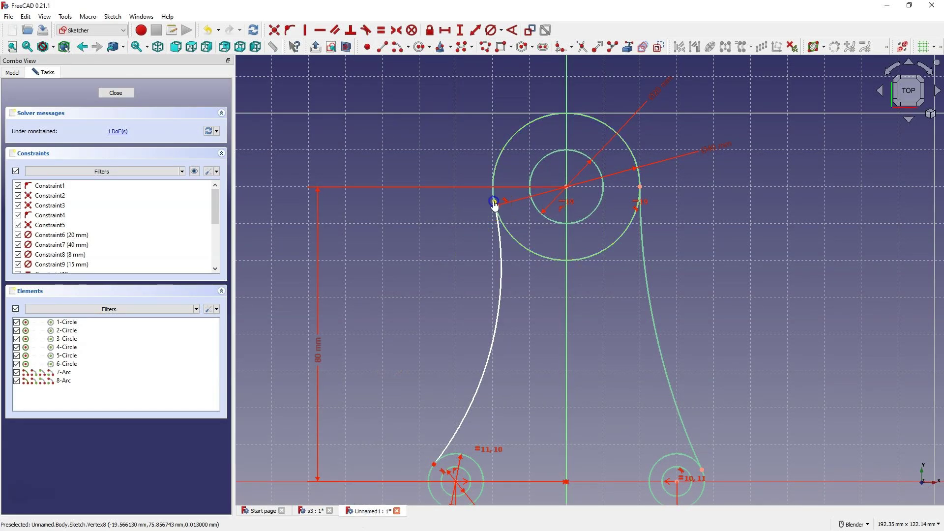
pyautogui.click(566, 187)
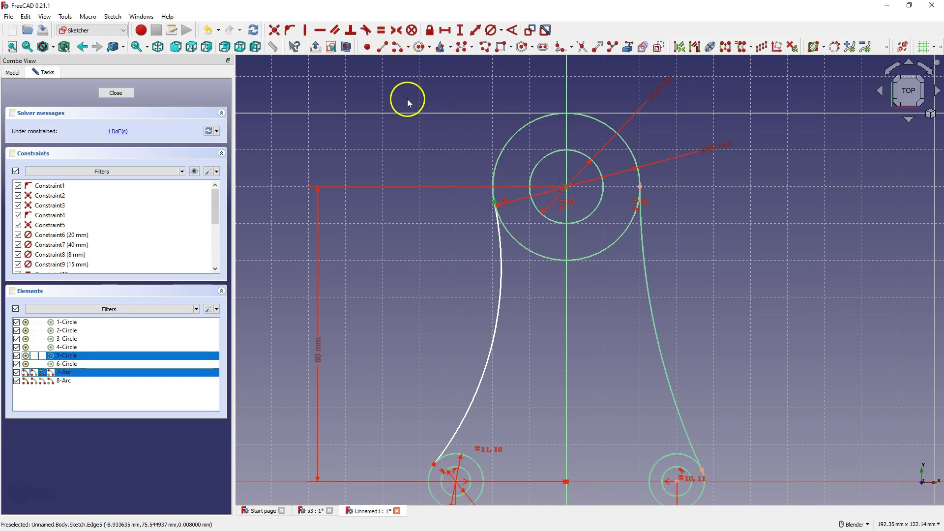
pyautogui.click(320, 32)
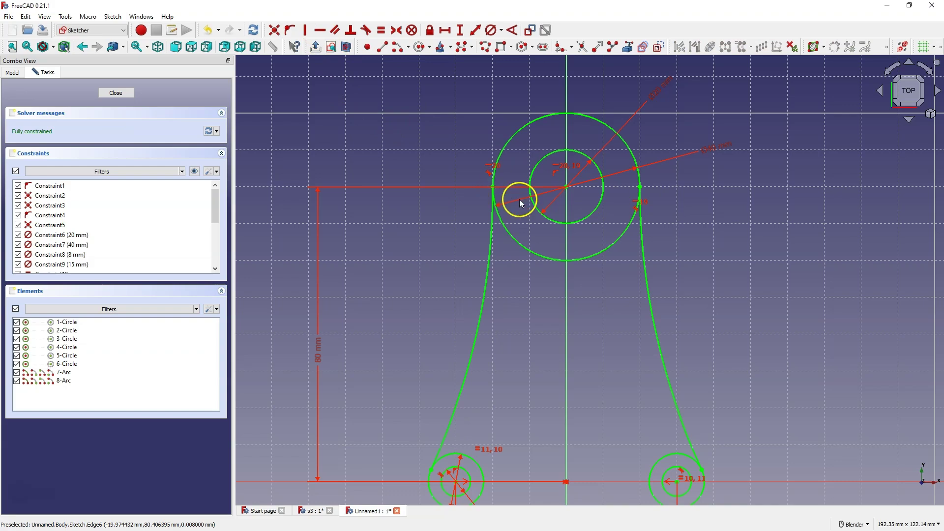
# Draw a new circle centred on the sketch's vertical axis
pyautogui.scroll(-6, 581, 222)
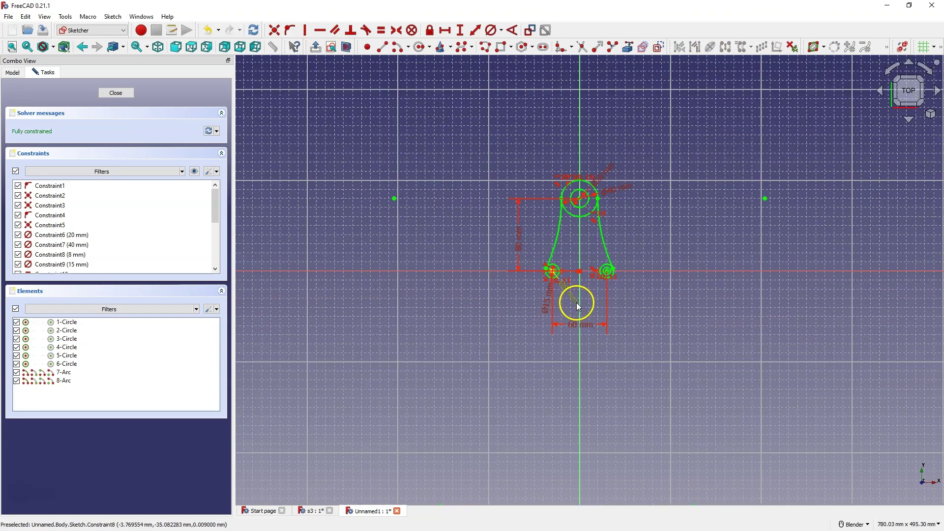
pyautogui.scroll(4, 575, 302)
pyautogui.click(419, 47)
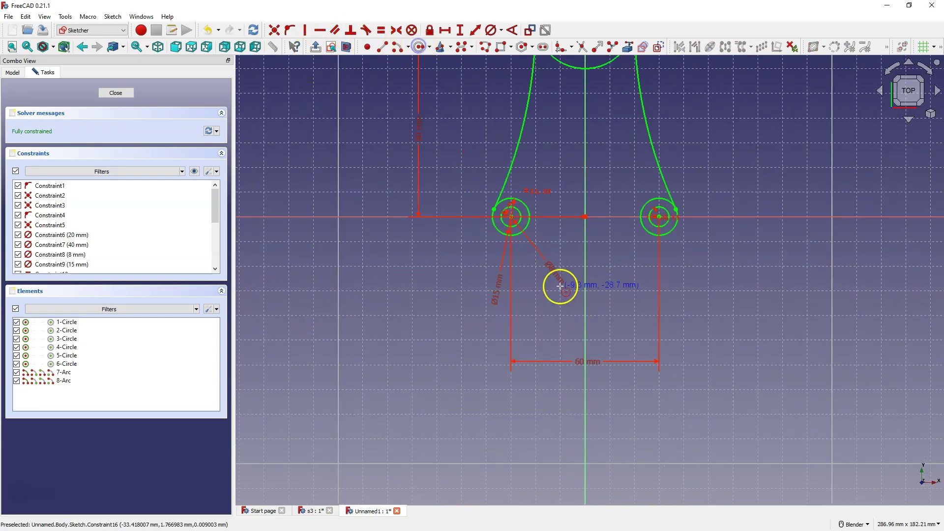
pyautogui.click(585, 282)
pyautogui.click(581, 328)
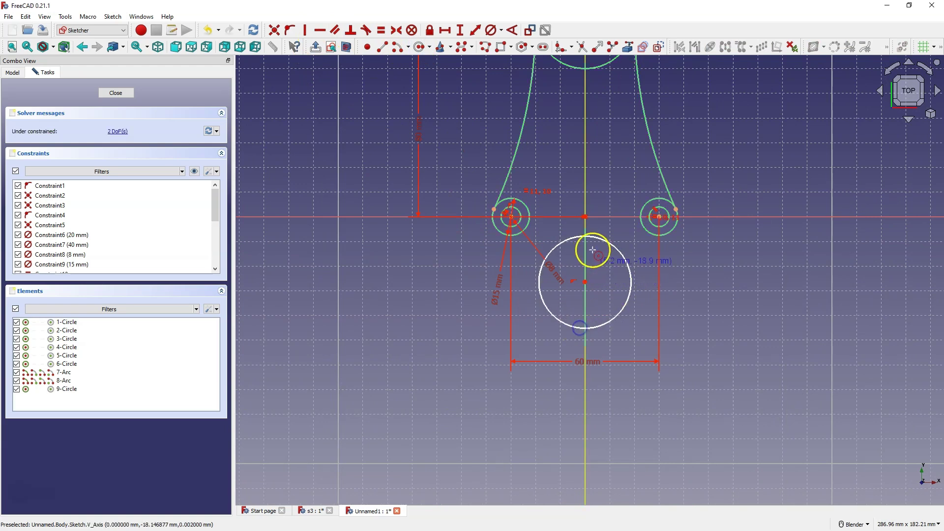
# Make the new circle tangent to the left boss and enlarge it under both bosses
pyautogui.click(563, 243)
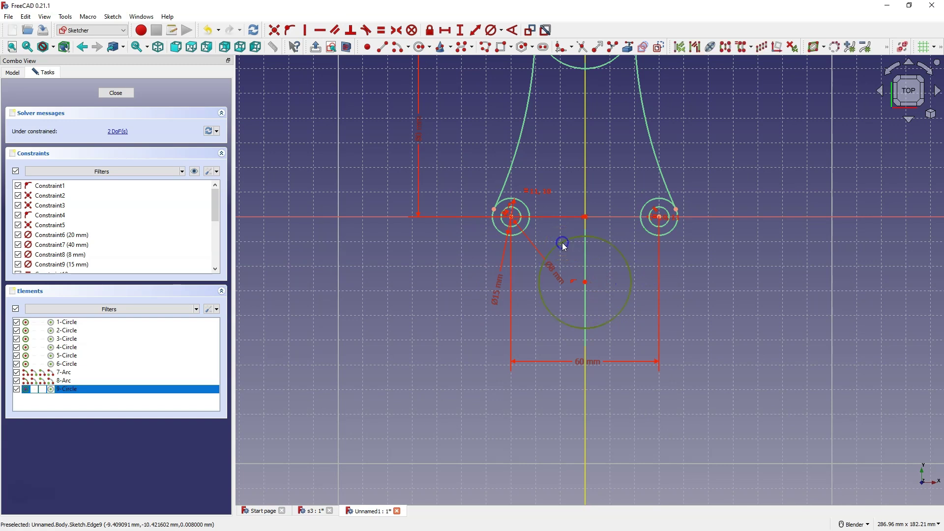
pyautogui.click(531, 227)
pyautogui.click(366, 30)
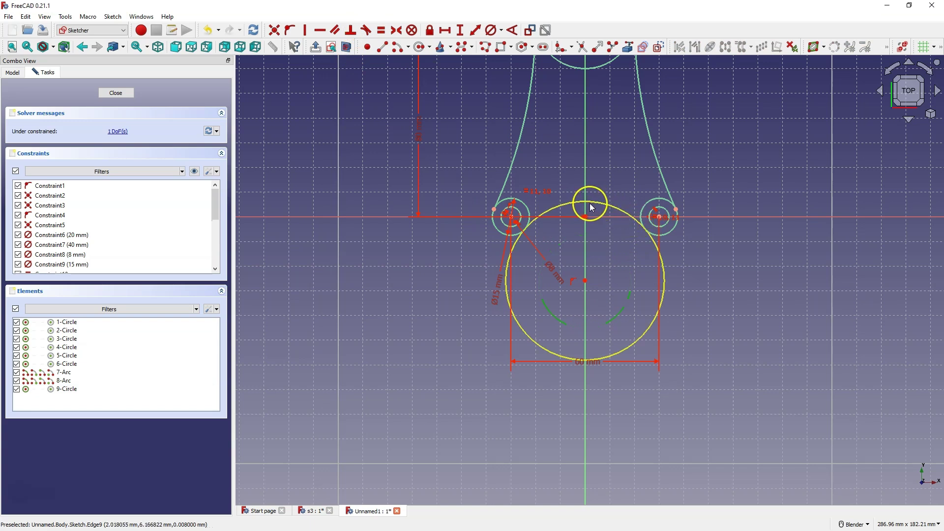
pyautogui.moveTo(588, 206); pyautogui.dragTo(597, 303)
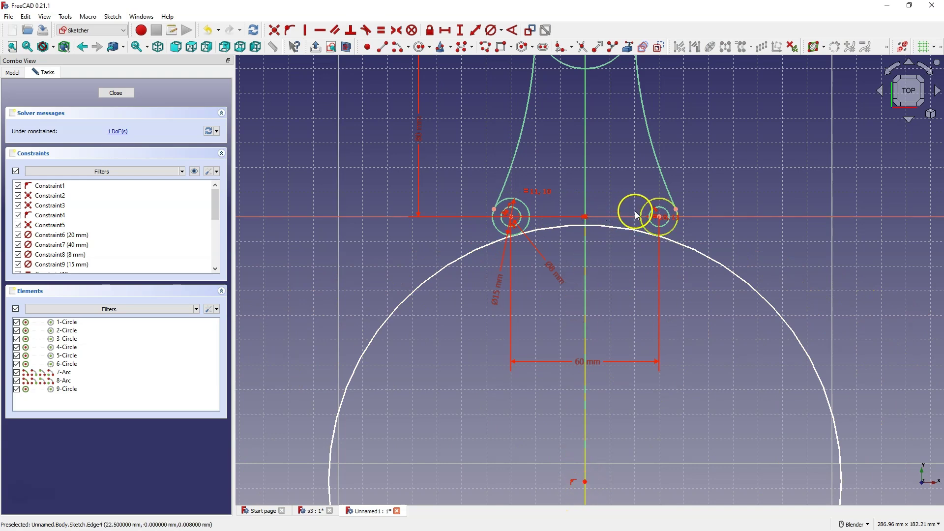
pyautogui.scroll(3, 649, 235)
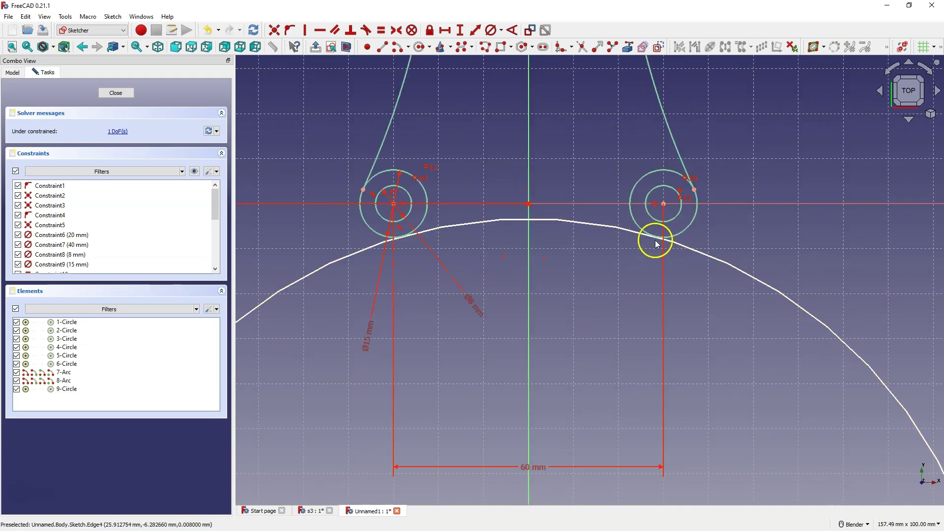
pyautogui.click(535, 219)
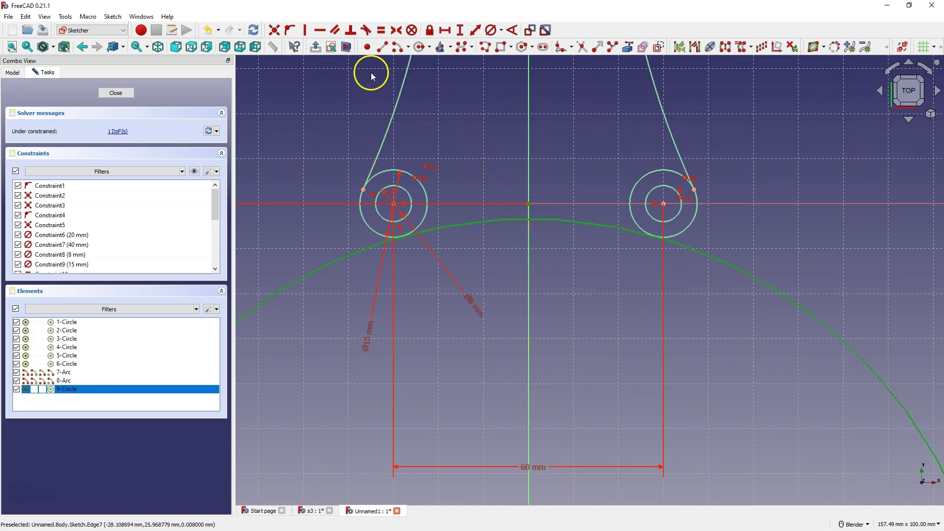
# Put the large circle through the origin, then trim it, the top circle and both boss circles
pyautogui.click(293, 31)
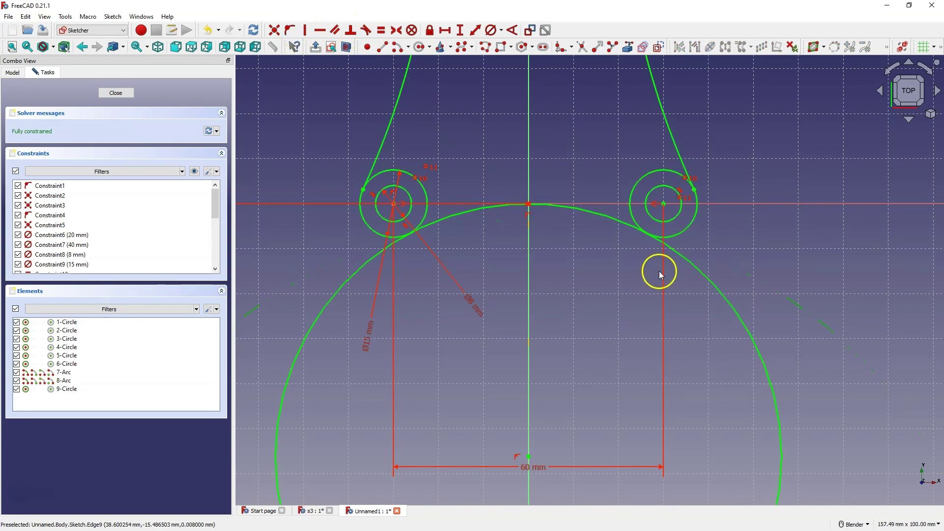
pyautogui.click(581, 47)
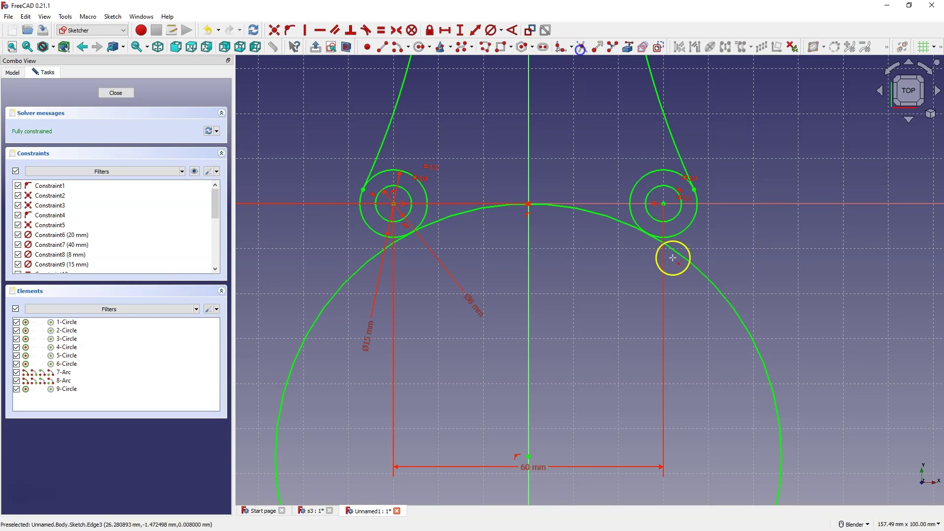
pyautogui.click(702, 270)
pyautogui.scroll(-5, 562, 333)
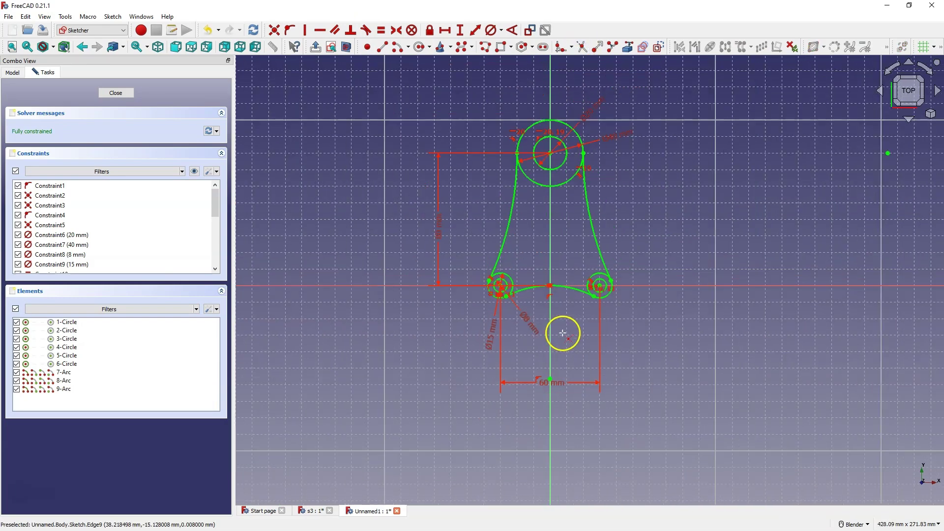
pyautogui.click(562, 183)
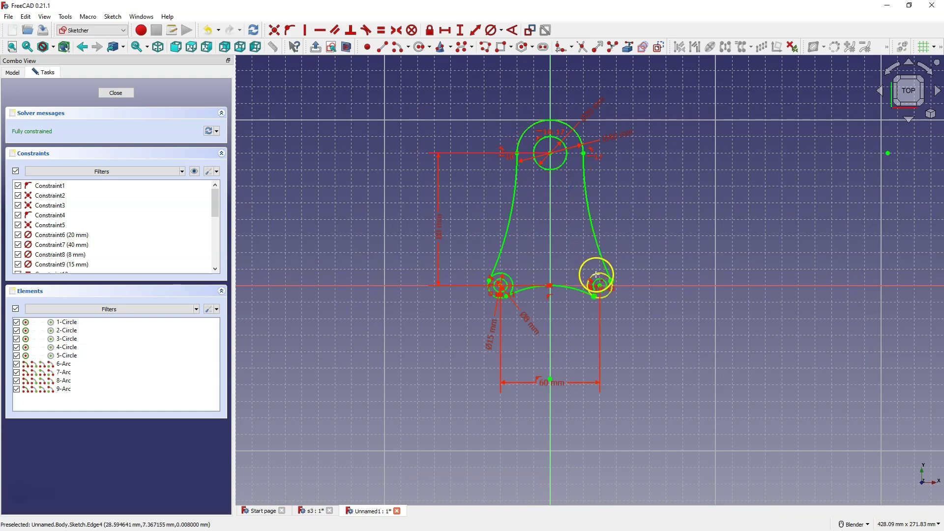
pyautogui.click(594, 272)
pyautogui.click(498, 280)
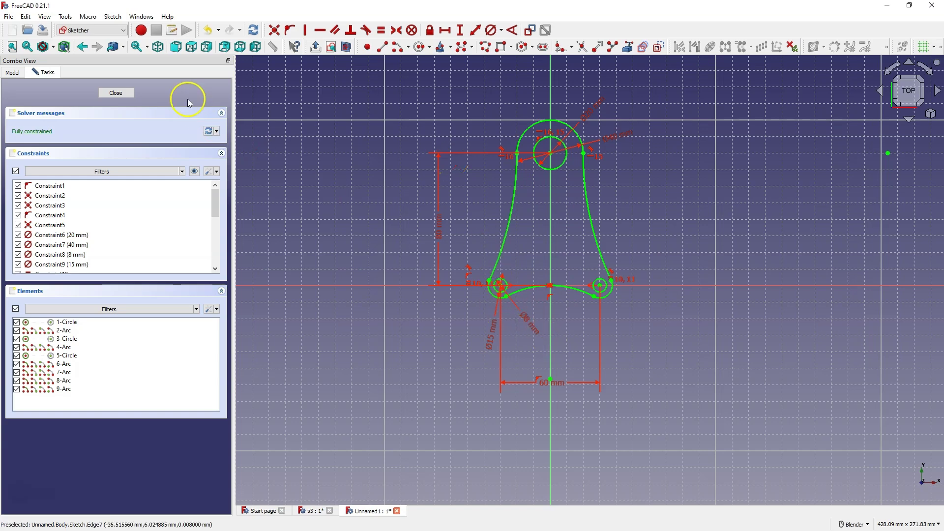
# Close the bracket sketch and pad it 10 mm symmetric to the sketch plane
pyautogui.hotkey('ctrl', '+')
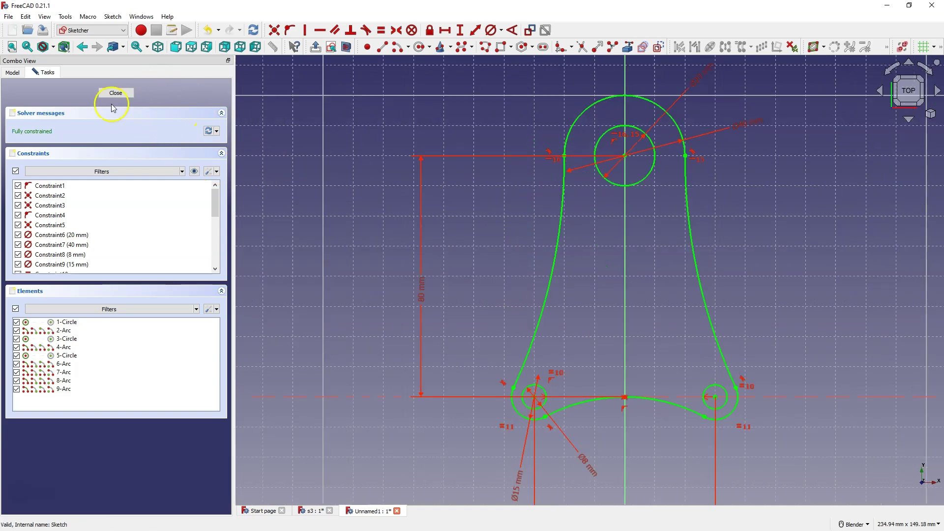
pyautogui.click(114, 93)
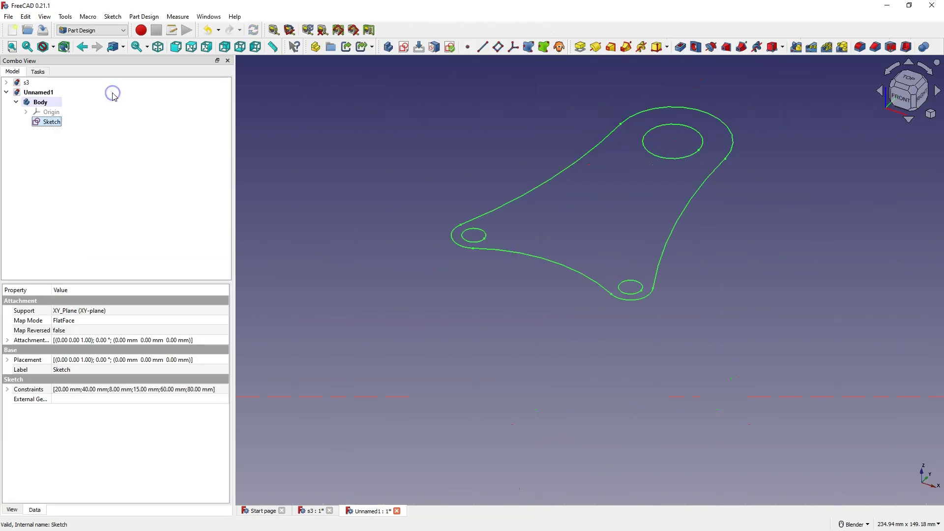
pyautogui.click(580, 47)
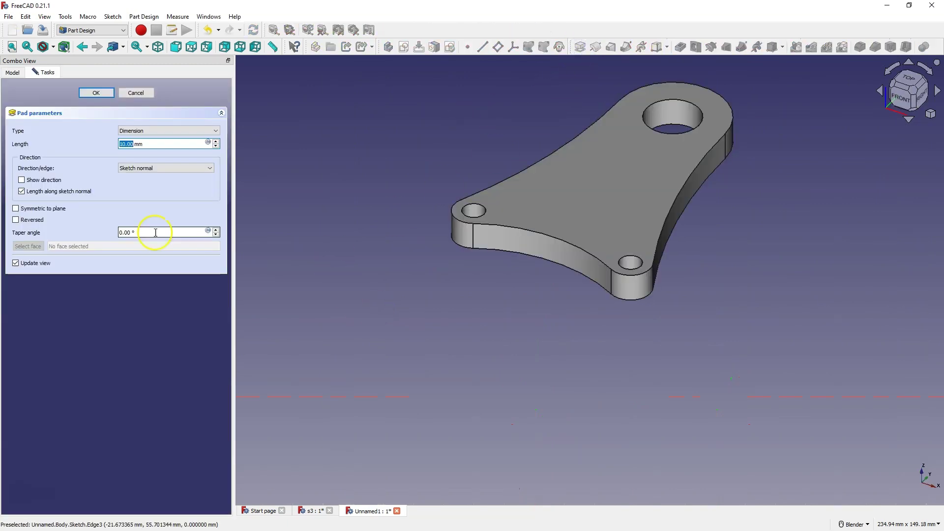
pyautogui.click(16, 208)
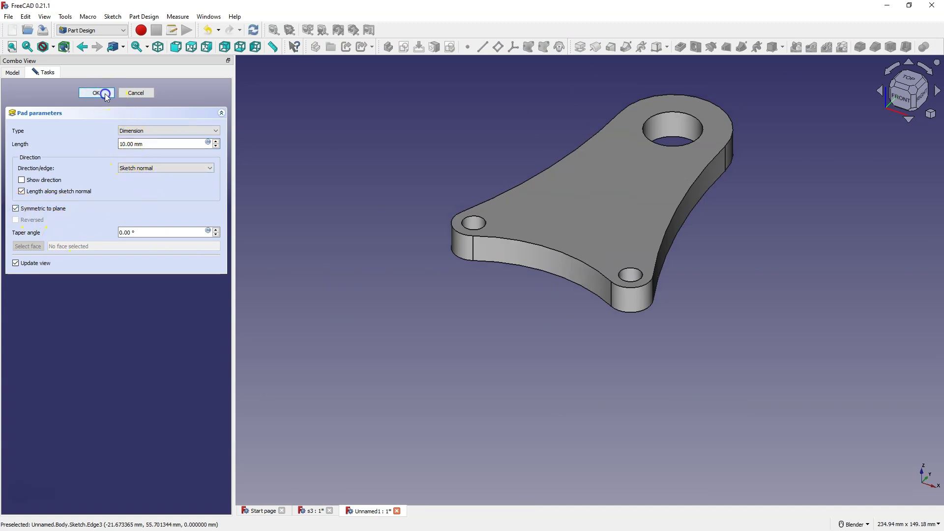
pyautogui.click(105, 94)
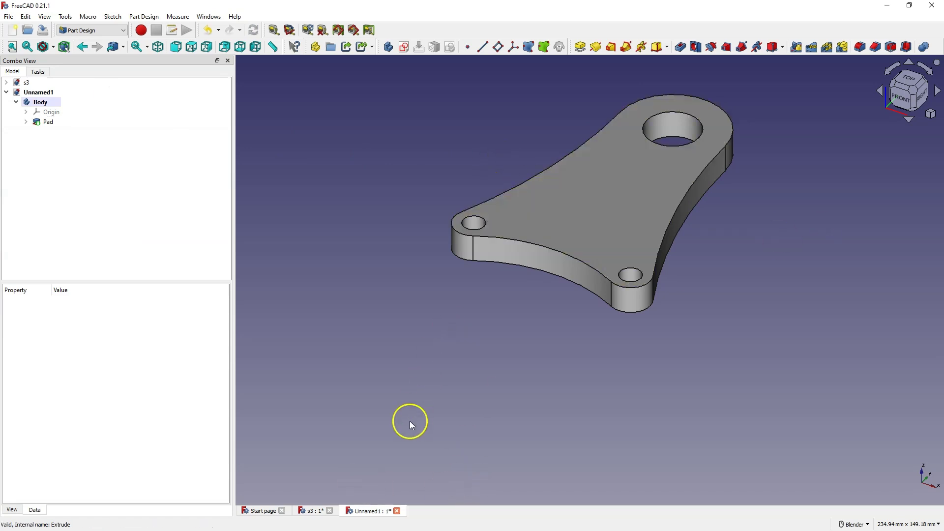
# Inspect the s3 reference part, then start a new sketch on the plate's top face
pyautogui.click(315, 512)
pyautogui.moveTo(392, 422); pyautogui.dragTo(586, 305, button='middle')
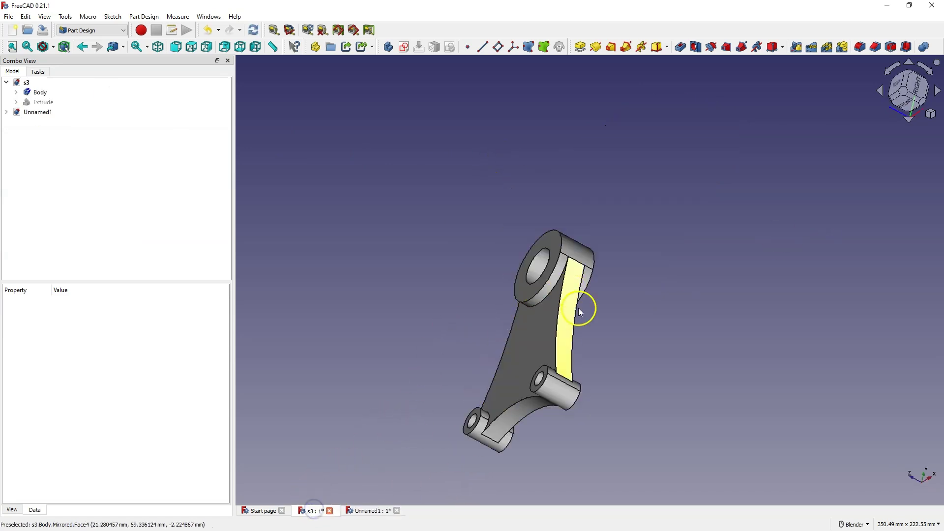
pyautogui.scroll(3, 516, 405)
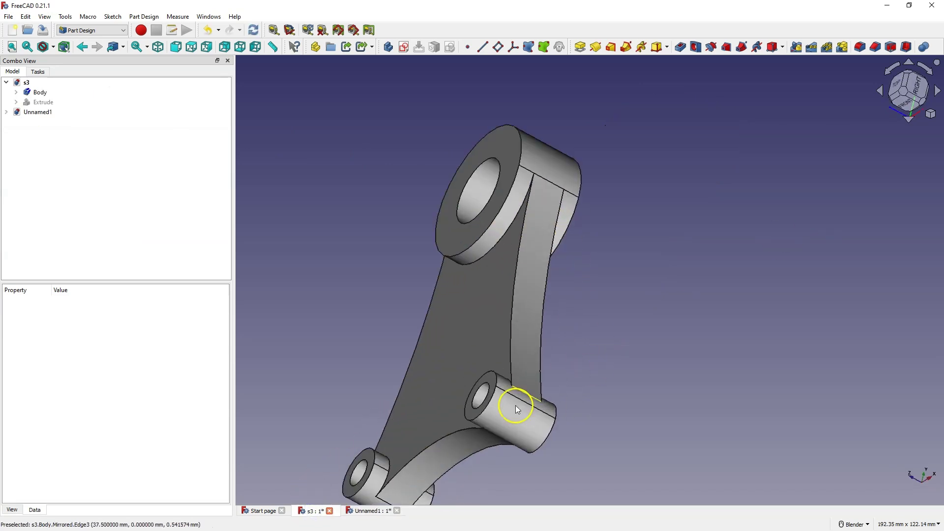
pyautogui.click(366, 511)
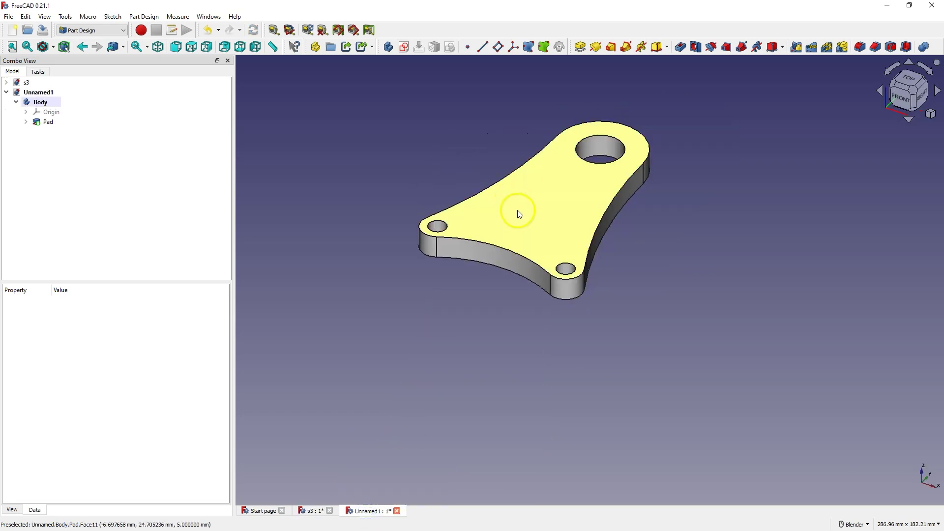
pyautogui.click(520, 216)
pyautogui.click(404, 49)
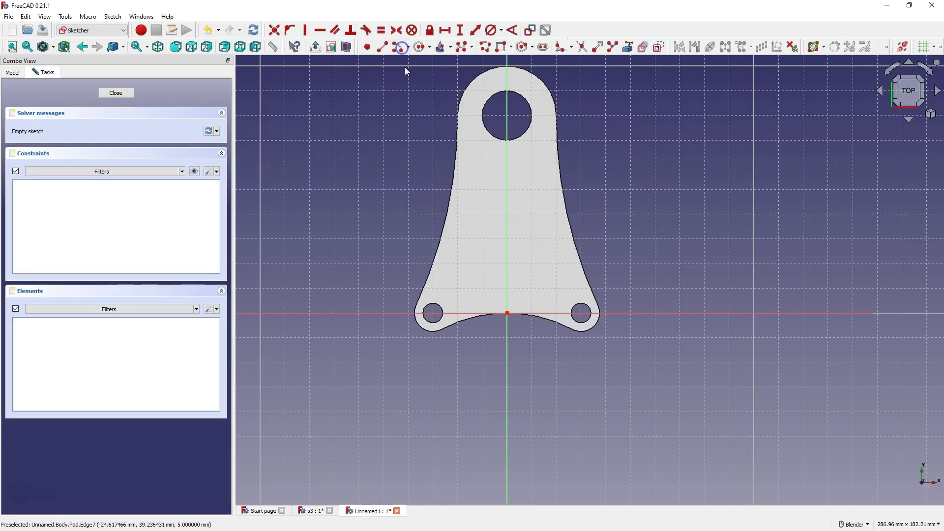
# Link the top, lower-left and lower-right end arcs and hole edges as external geometry
pyautogui.click(628, 46)
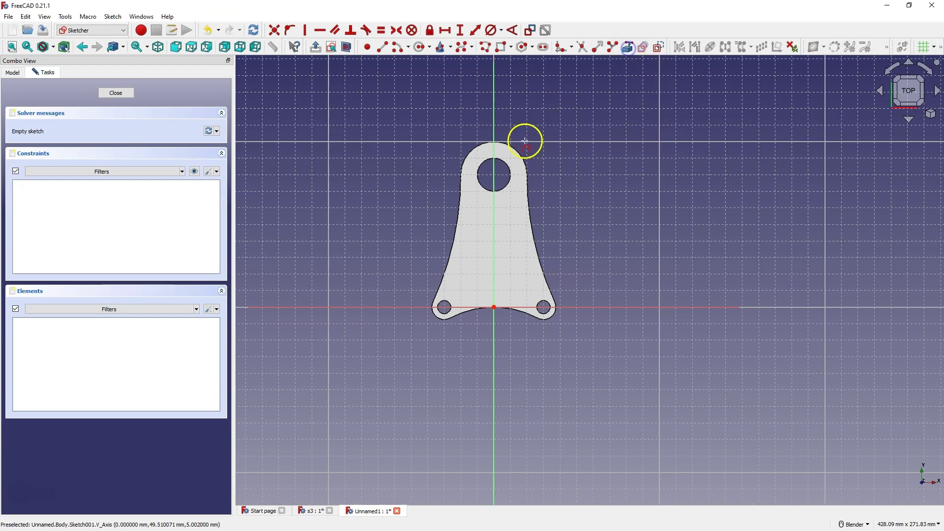
pyautogui.click(515, 150)
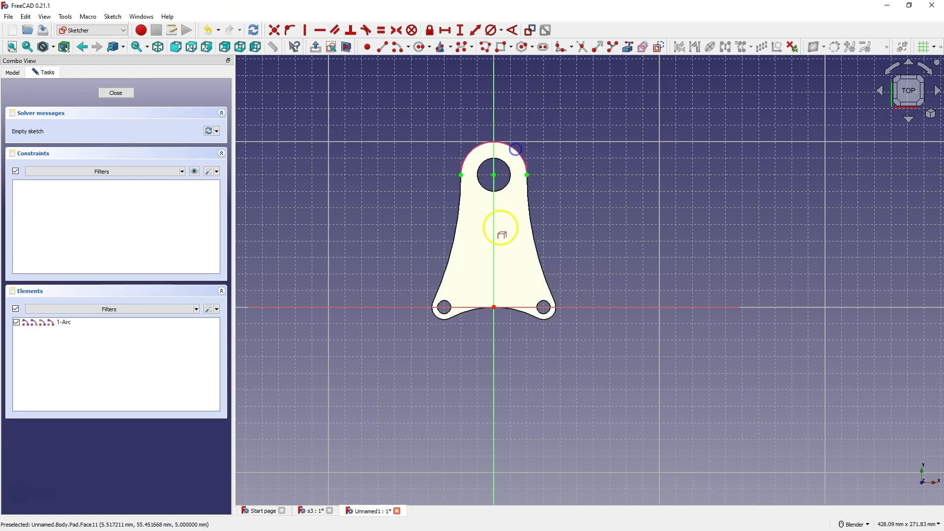
pyautogui.click(507, 169)
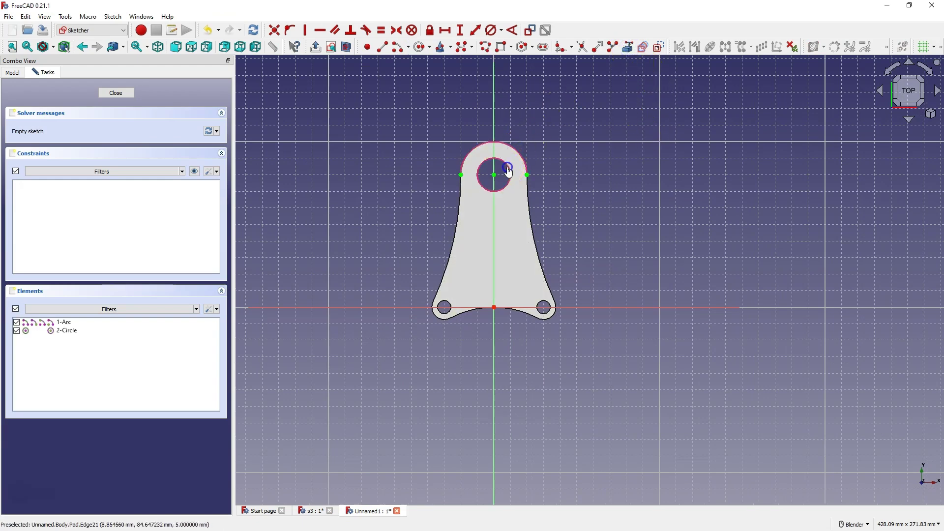
pyautogui.click(433, 316)
pyautogui.click(448, 302)
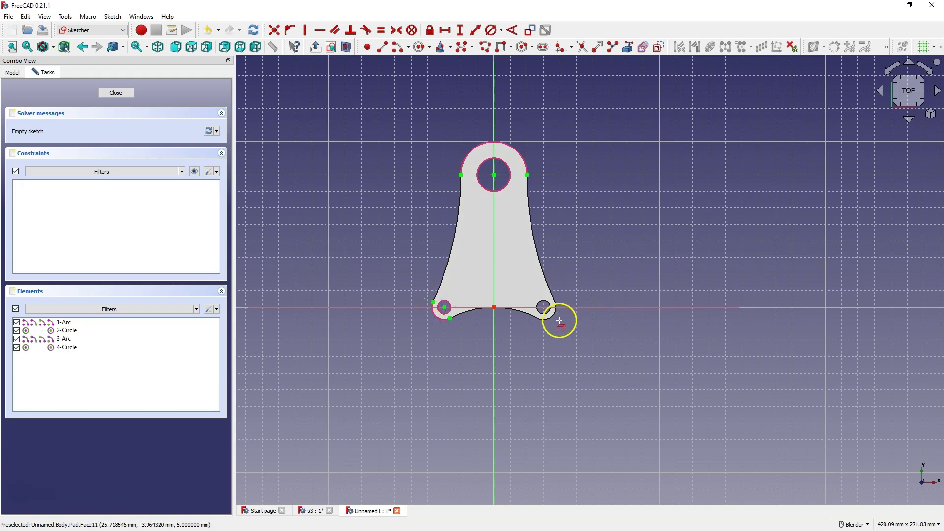
pyautogui.click(553, 317)
pyautogui.click(548, 311)
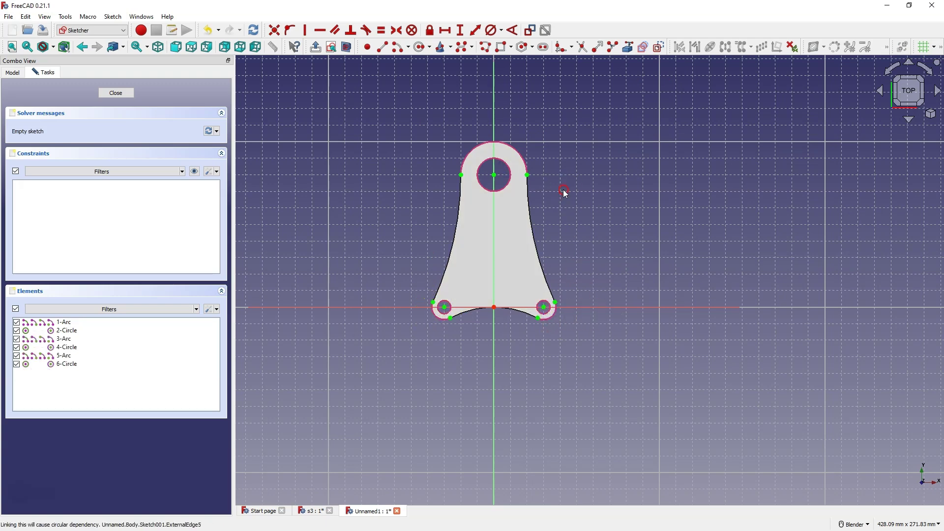
pyautogui.scroll(1, 503, 81)
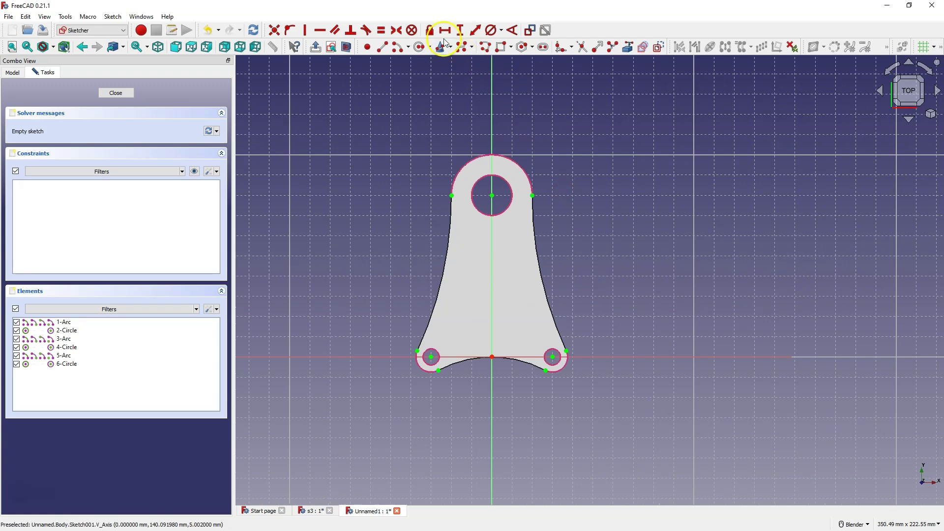
# Draw inner and outer circles centred on the top hole, the outer reaching the arc's end
pyautogui.click(392, 52)
pyautogui.scroll(2, 489, 193)
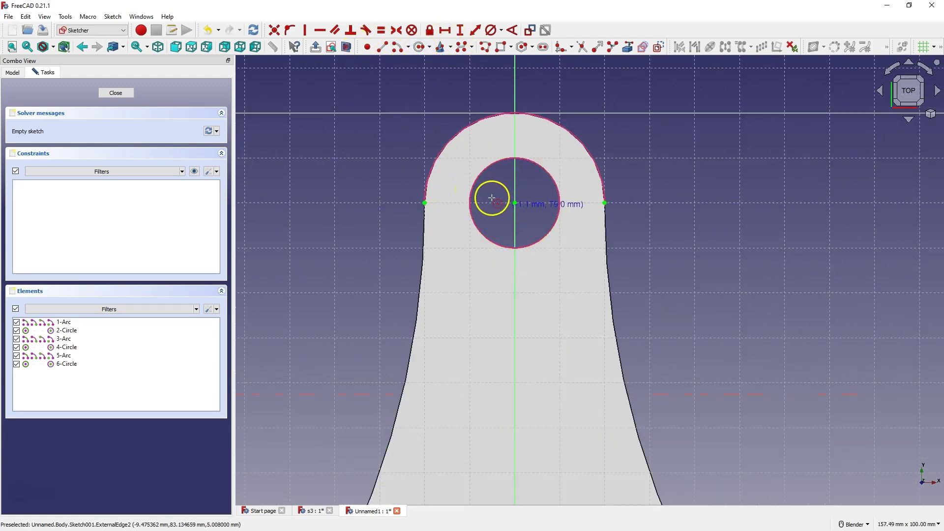
pyautogui.click(515, 203)
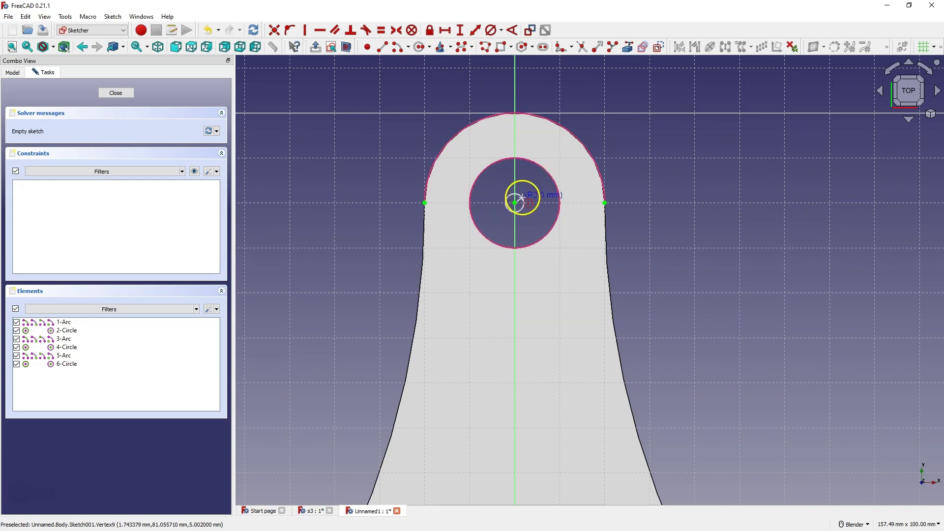
pyautogui.click(556, 183)
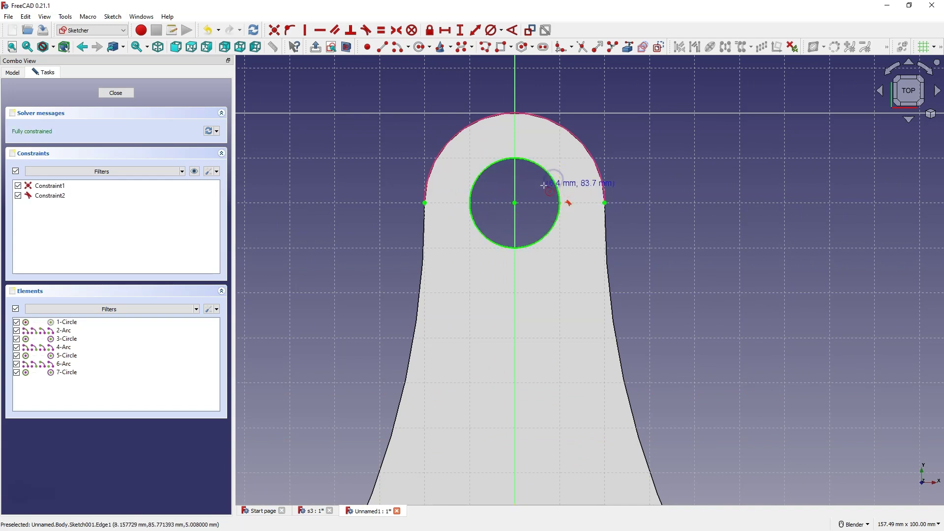
pyautogui.click(514, 203)
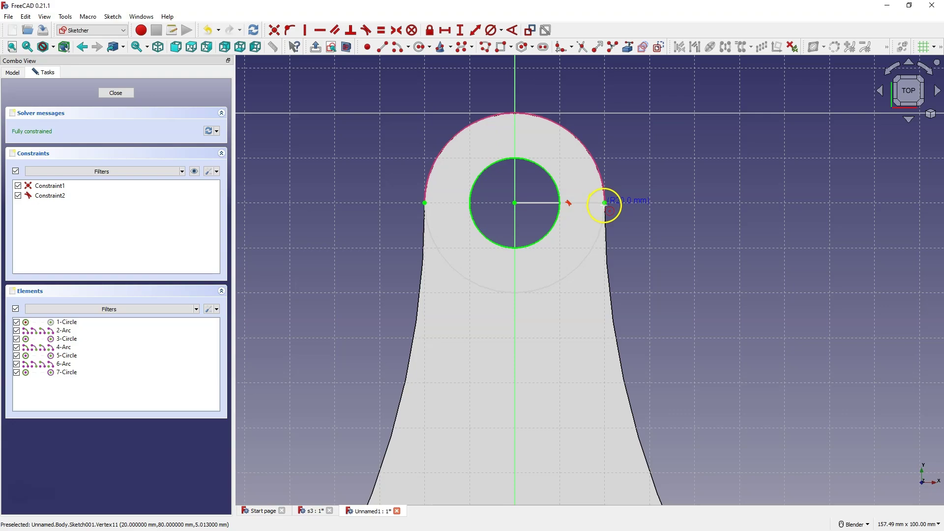
pyautogui.click(605, 203)
# Draw concentric circles on the left hole: 4 mm inner radius and 7.5 mm outer radius
pyautogui.scroll(-4, 537, 175)
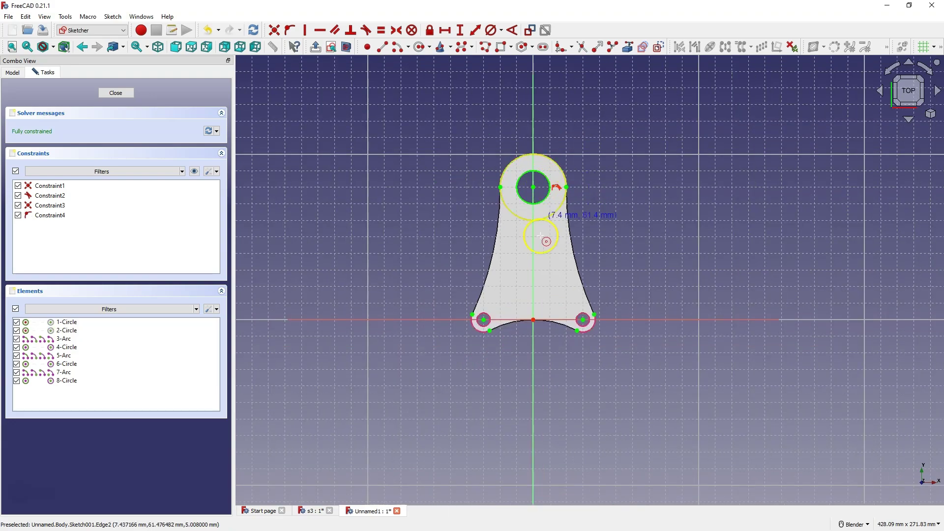
pyautogui.scroll(3, 457, 334)
pyautogui.scroll(5, 456, 335)
pyautogui.click(524, 269)
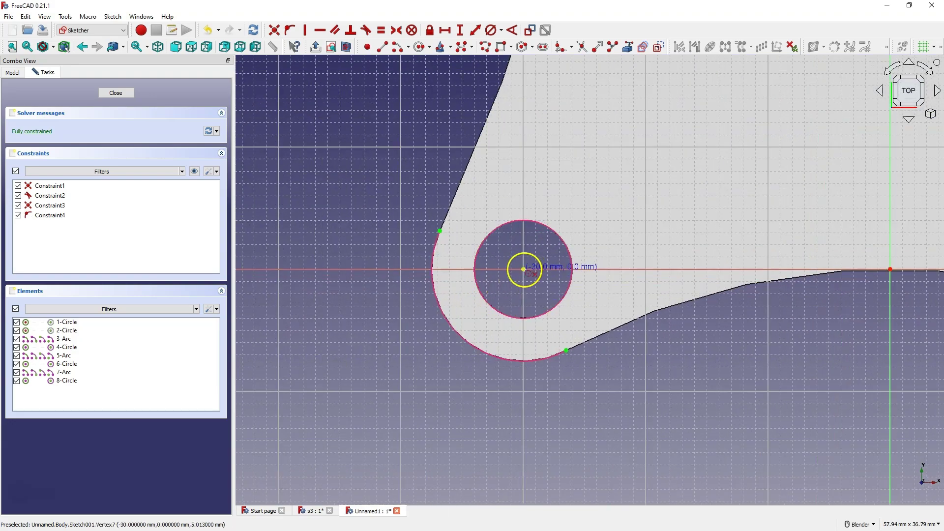
pyautogui.click(571, 254)
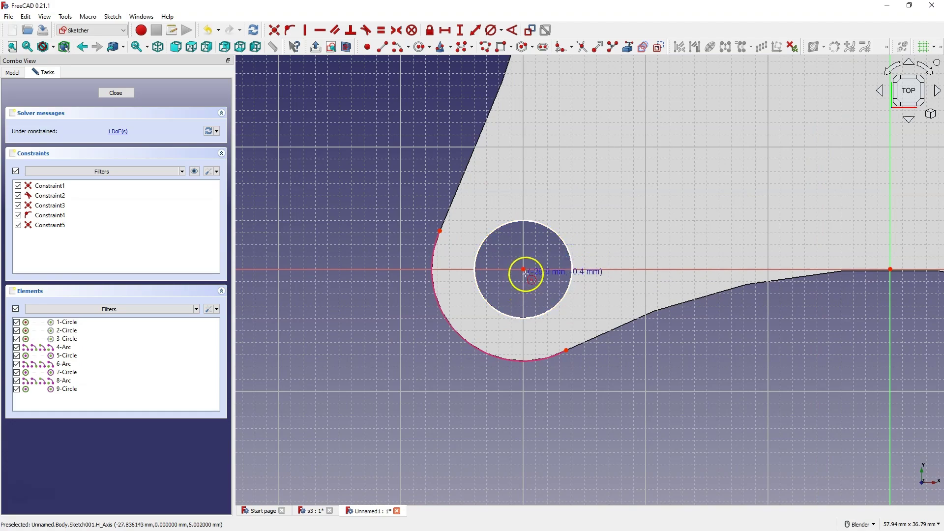
pyautogui.click(524, 269)
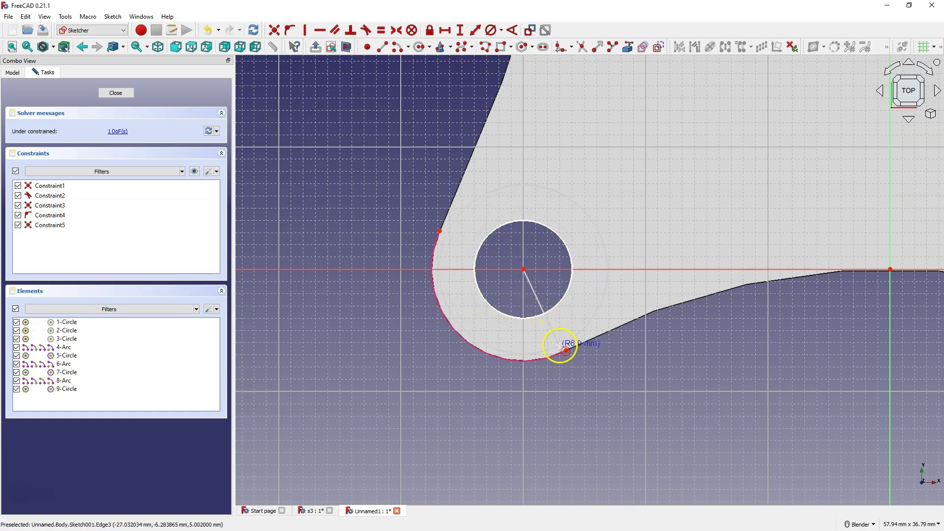
pyautogui.click(568, 350)
# Draw a 3.8 mm inner circle and an outer boss circle around the right hole
pyautogui.scroll(-4, 565, 348)
pyautogui.scroll(2, 785, 289)
pyautogui.scroll(1, 785, 289)
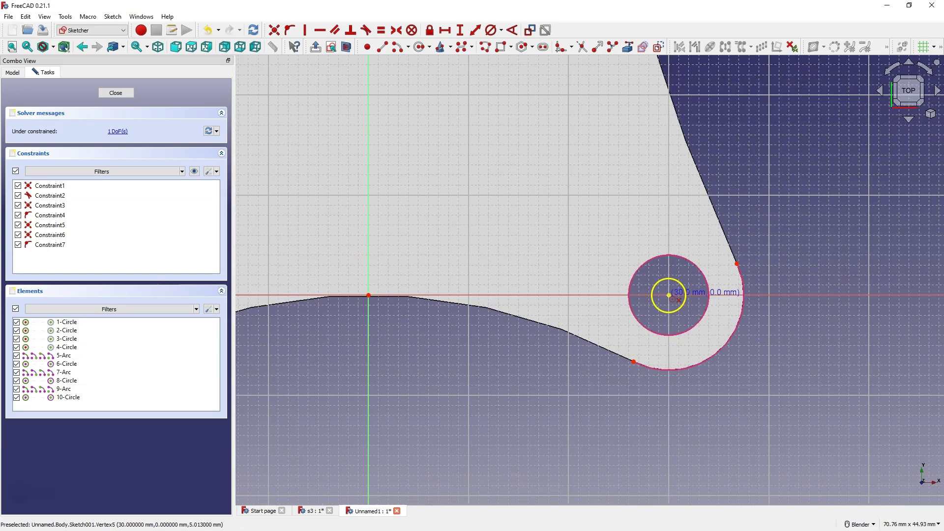
pyautogui.click(669, 295)
pyautogui.click(702, 277)
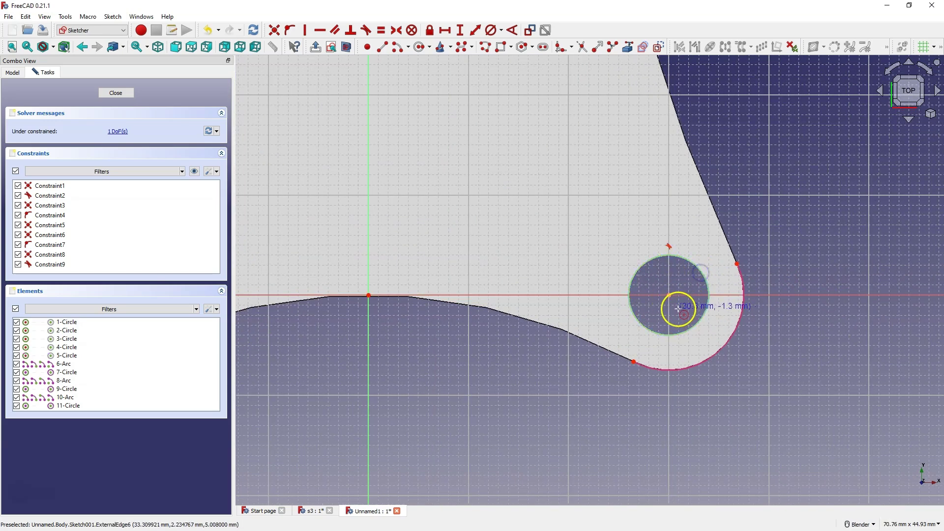
pyautogui.click(669, 295)
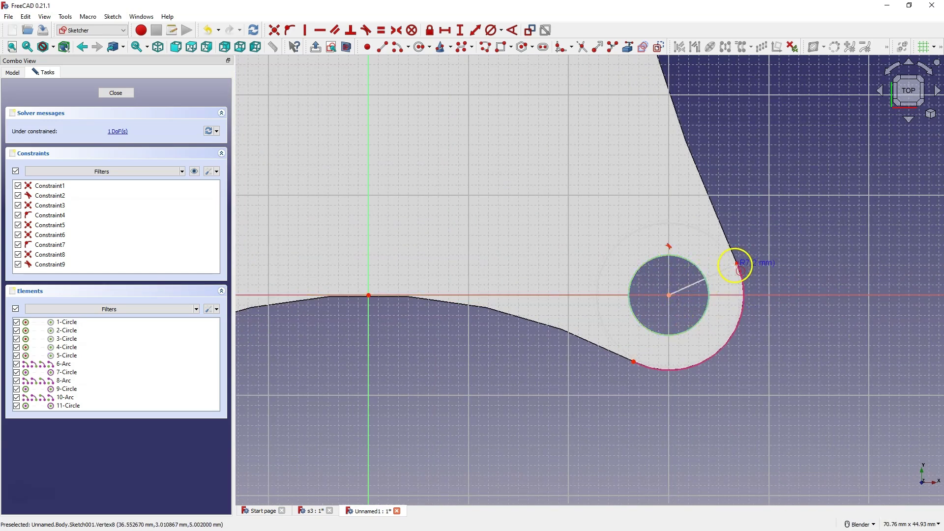
pyautogui.click(737, 263)
# Apply an Equality constraint to make the chosen boss circles the same size
pyautogui.scroll(-4, 683, 279)
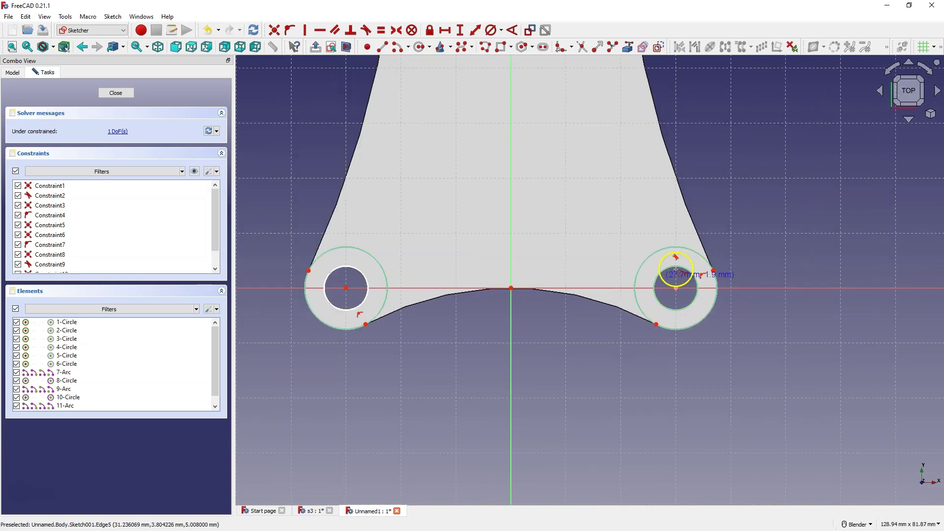
pyautogui.scroll(4, 485, 274)
pyautogui.click(498, 228)
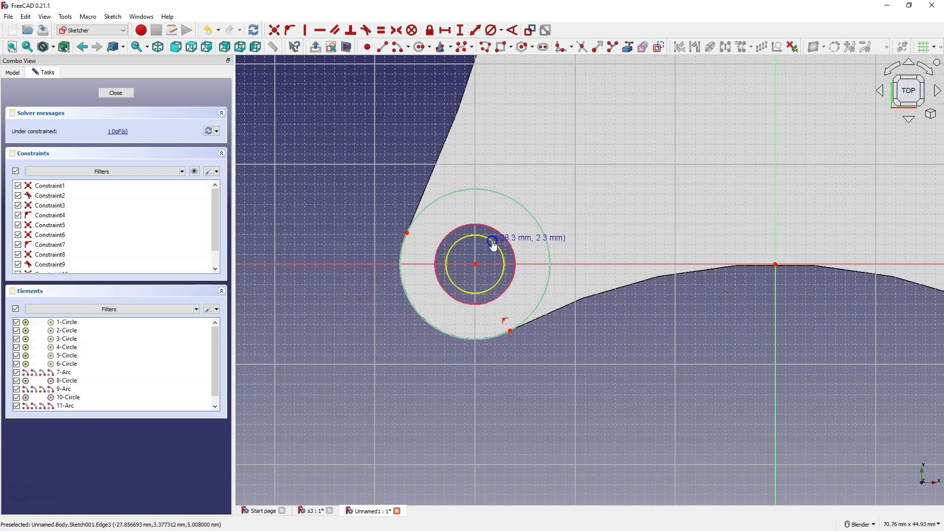
pyautogui.press('Escape')
pyautogui.click(498, 231)
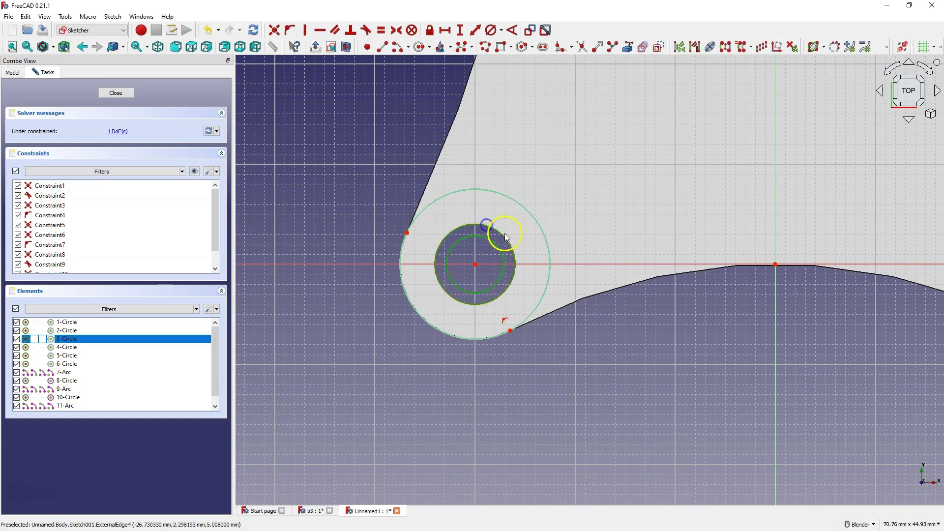
pyautogui.click(382, 31)
pyautogui.scroll(-5, 461, 317)
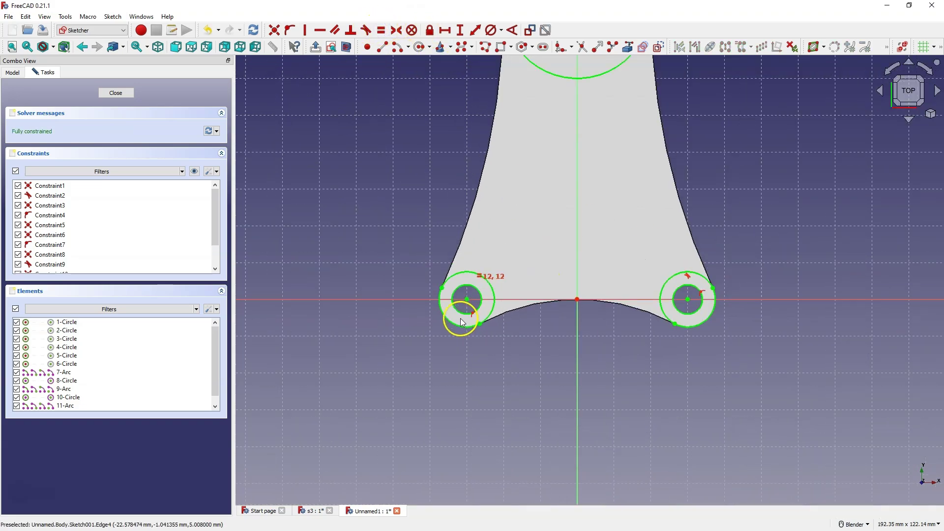
pyautogui.scroll(-4, 586, 273)
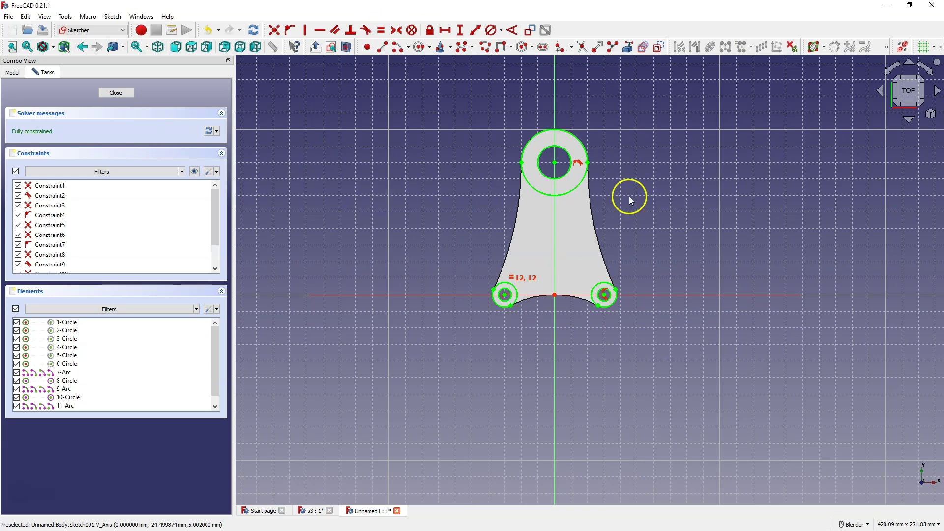
# Close the sketch and pad it 5 mm into three ring bosses, Pad001
pyautogui.click(114, 93)
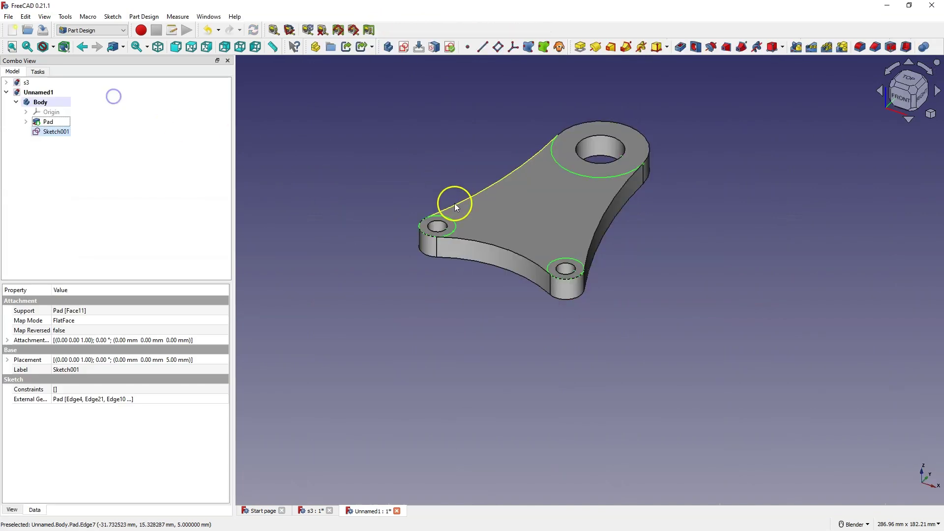
pyautogui.click(579, 47)
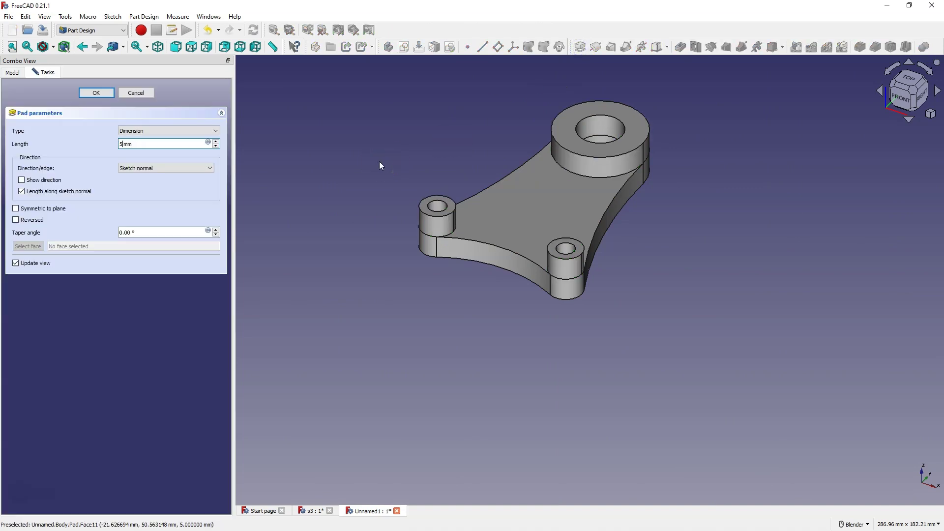
pyautogui.click(343, 156)
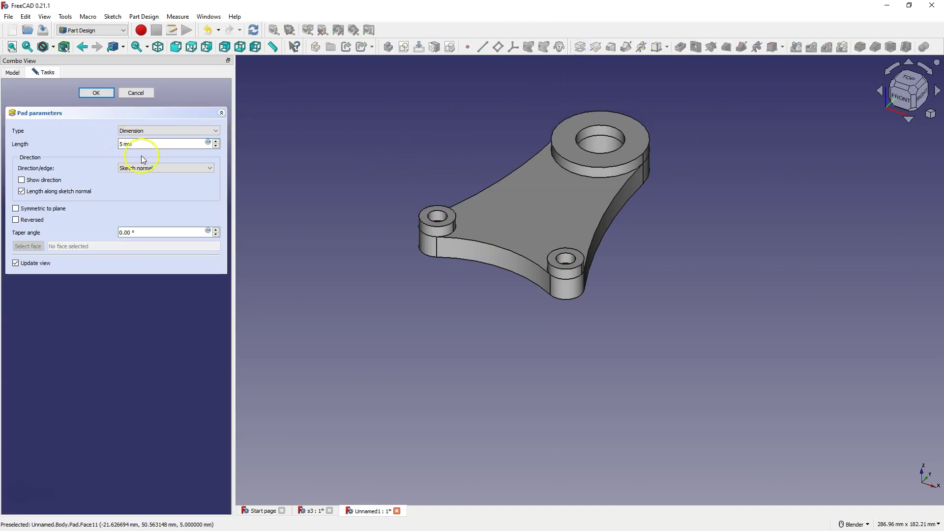
pyautogui.click(97, 93)
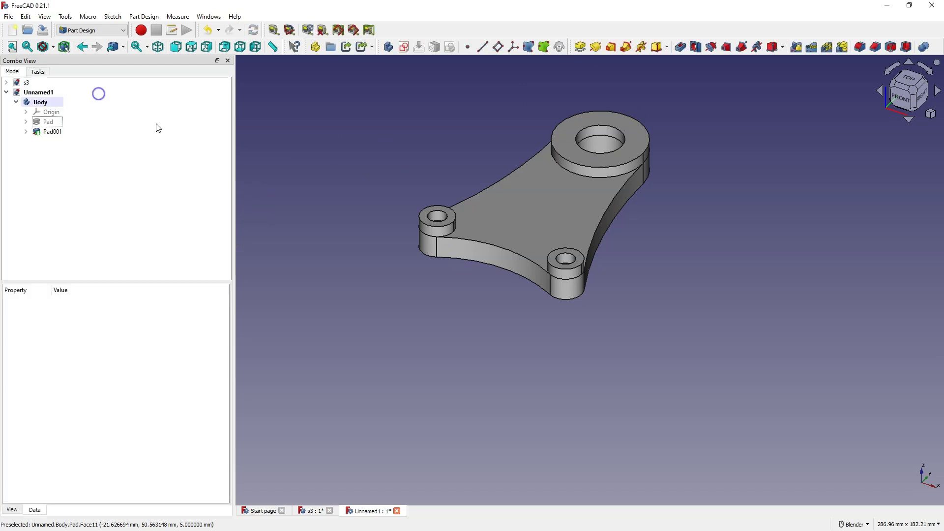
pyautogui.moveTo(344, 157); pyautogui.dragTo(632, 172, button='middle')
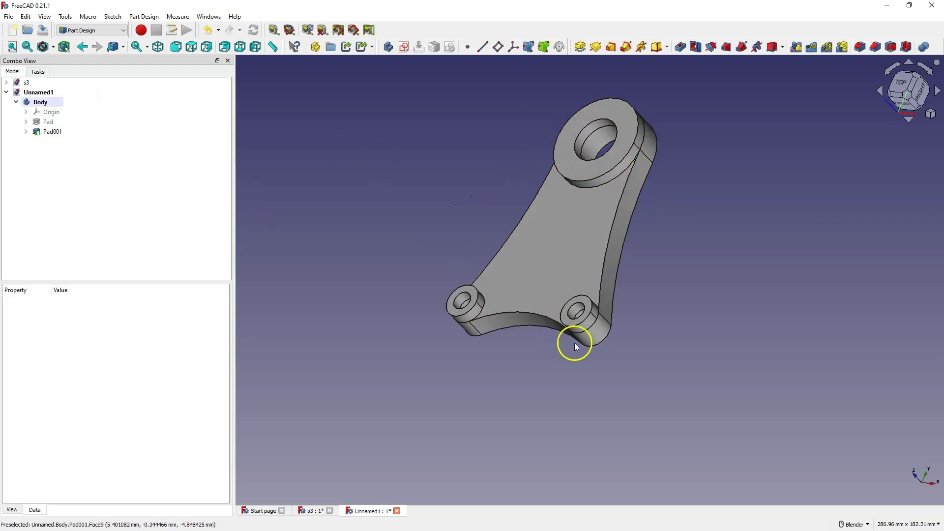
pyautogui.moveTo(645, 239); pyautogui.dragTo(652, 259, button='middle')
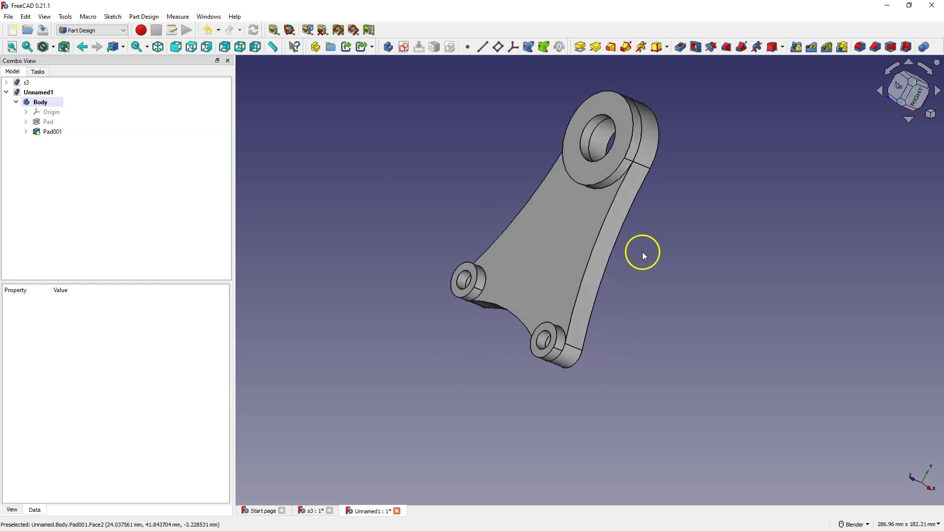
# Create a Mirrored feature of Pad001 using the Base XY plane
pyautogui.click(797, 49)
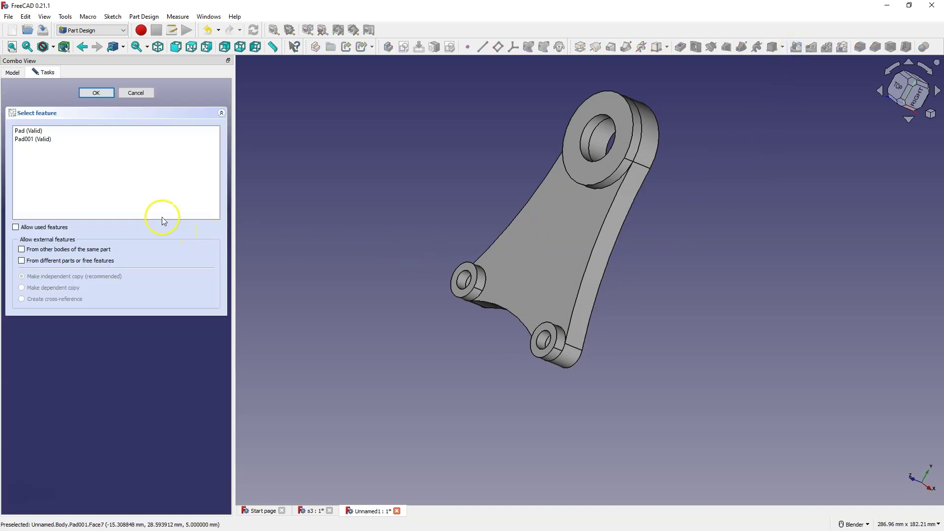
pyautogui.click(27, 139)
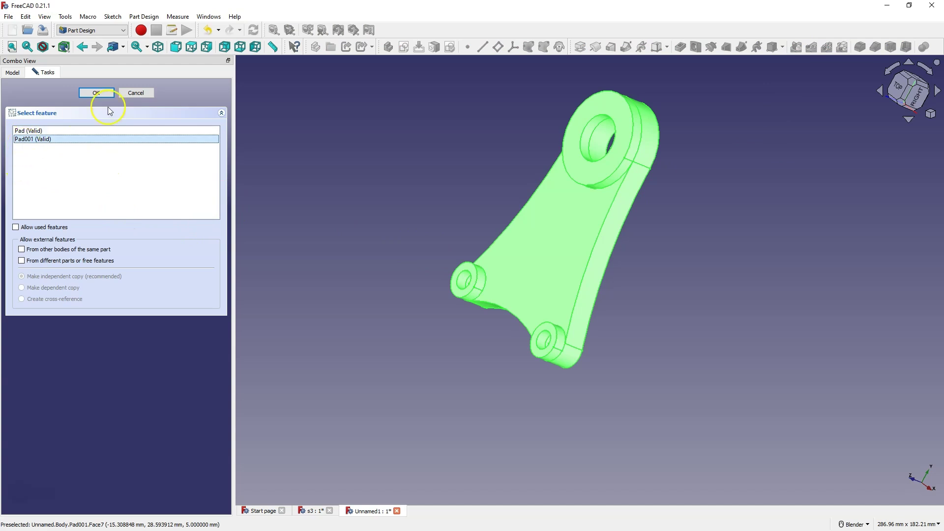
pyautogui.click(136, 93)
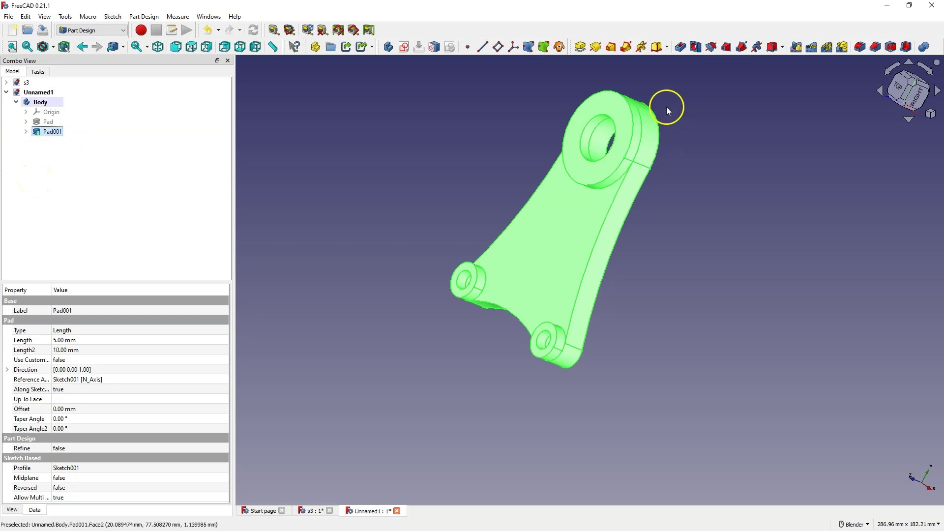
pyautogui.click(796, 46)
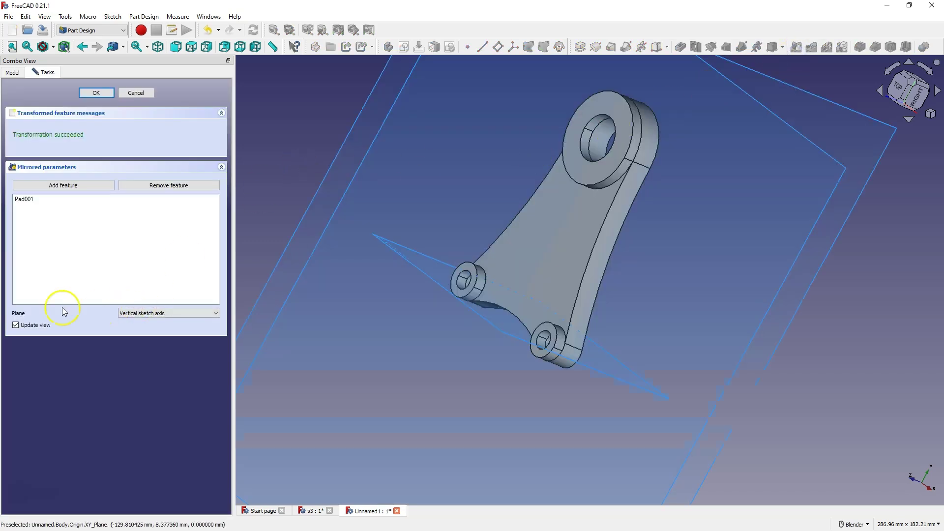
pyautogui.scroll(-4, 643, 193)
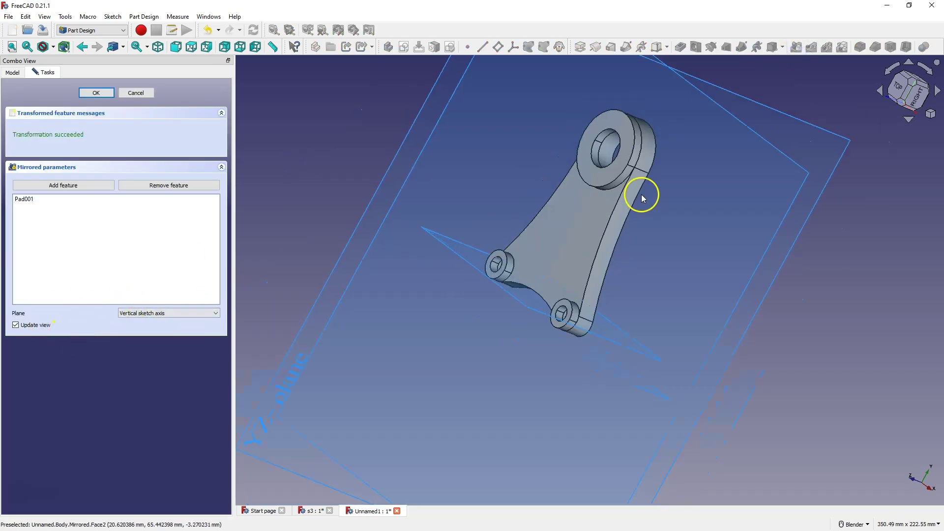
pyautogui.click(181, 315)
pyautogui.click(492, 231)
pyautogui.scroll(-5, 512, 270)
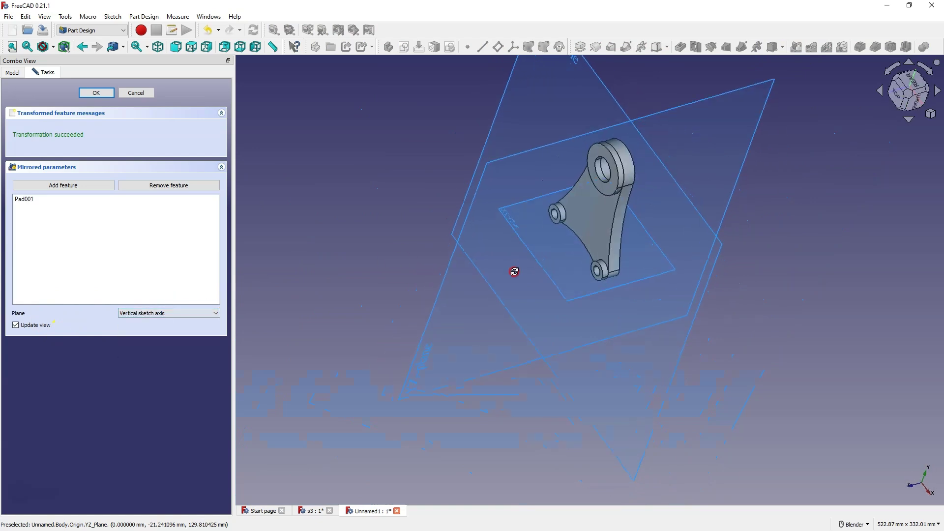
pyautogui.click(160, 322)
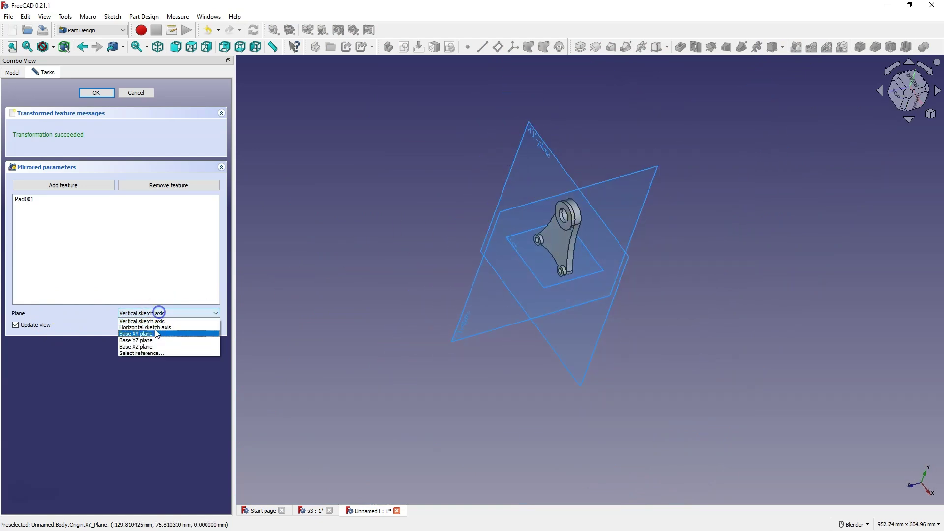
pyautogui.click(151, 339)
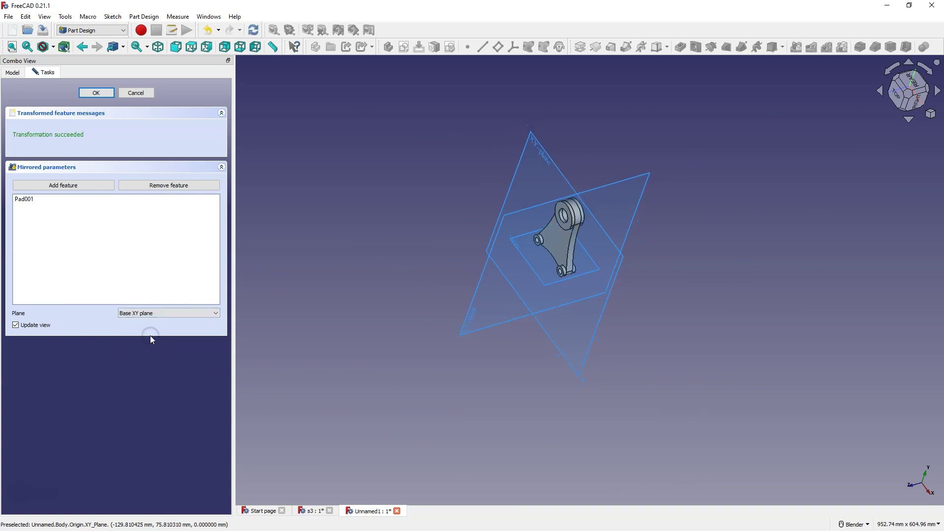
pyautogui.scroll(5, 465, 206)
pyautogui.moveTo(492, 236); pyautogui.dragTo(443, 187, button='middle')
# Commit the Mirrored feature and orbit to check the bosses on both faces
pyautogui.click(95, 93)
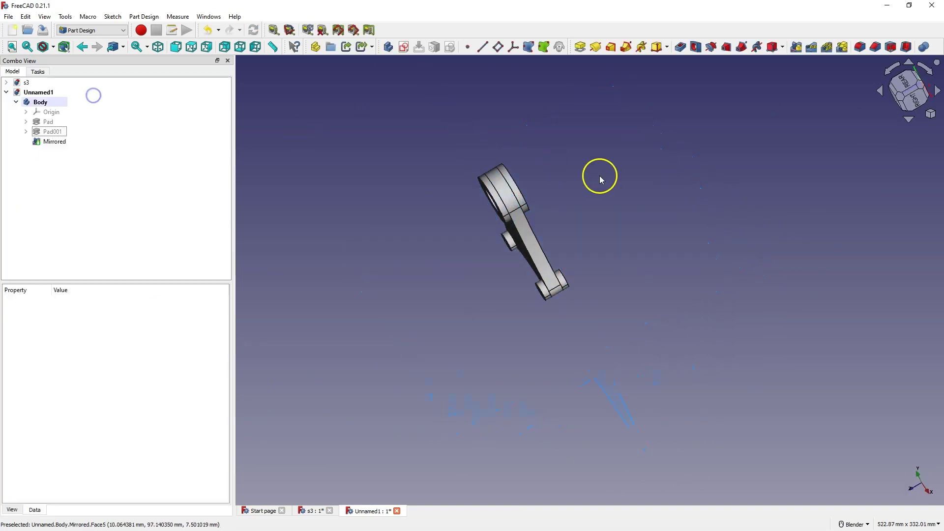
pyautogui.moveTo(600, 175); pyautogui.dragTo(603, 275, button='middle')
pyautogui.scroll(3, 603, 275)
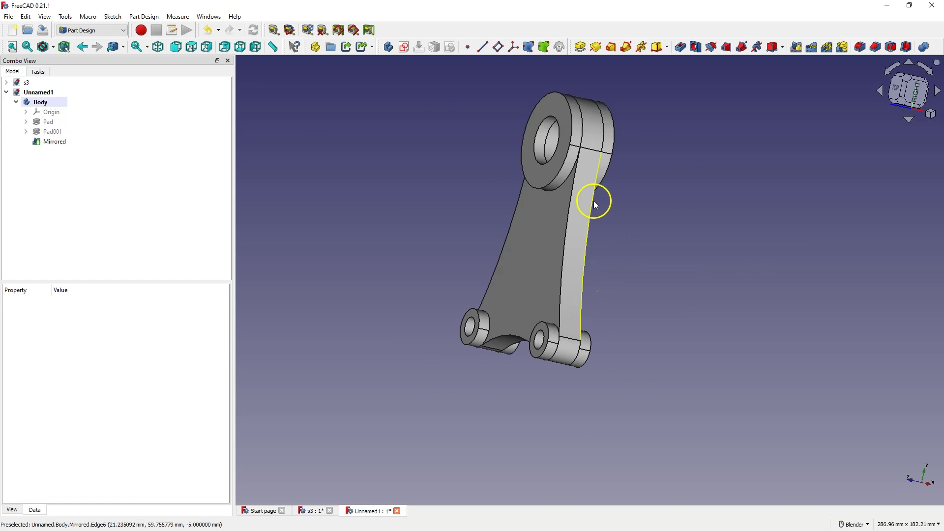
pyautogui.moveTo(596, 200); pyautogui.dragTo(634, 218, button='middle')
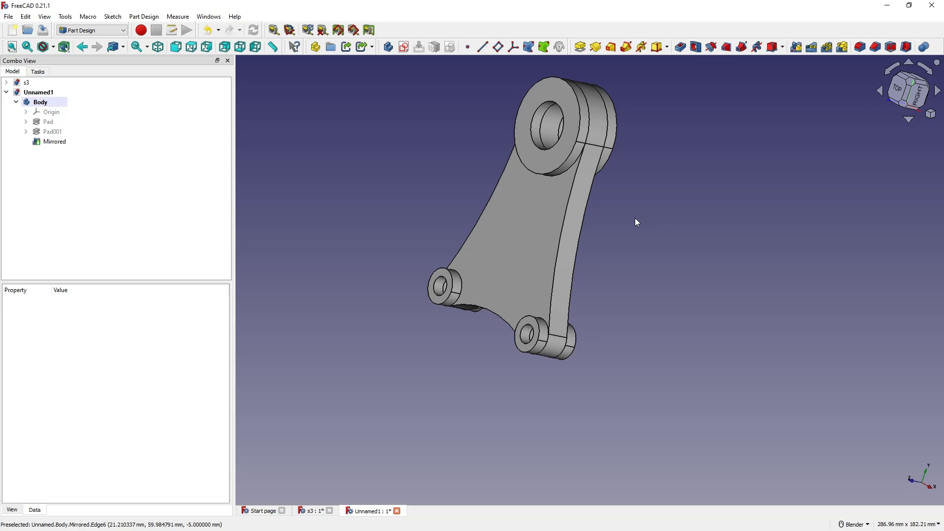
# Compare with the s3 reference part, then return to Unnamed1
pyautogui.click(324, 511)
pyautogui.moveTo(517, 394); pyautogui.dragTo(546, 423, button='middle')
pyautogui.click(364, 511)
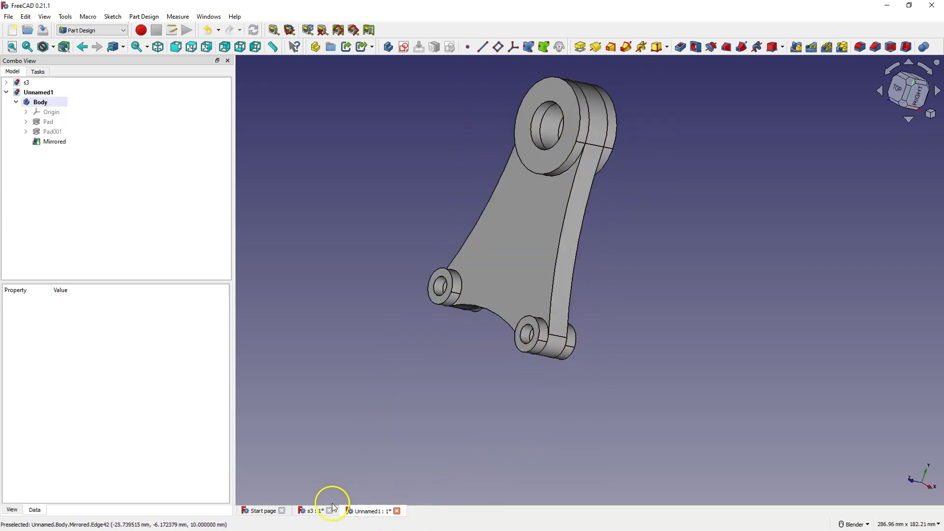
# Set the Mirrored feature's Refine property to true, then bring up the s3 document
pyautogui.click(58, 145)
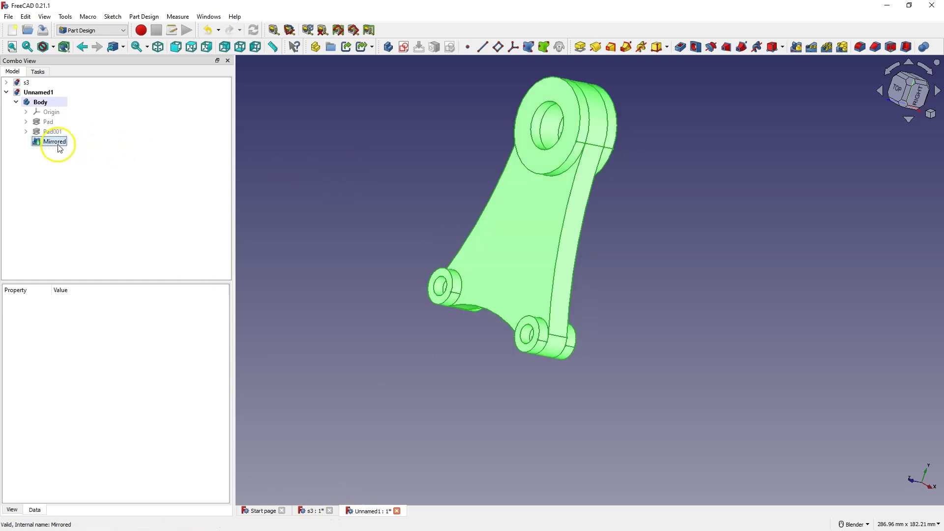
pyautogui.click(73, 362)
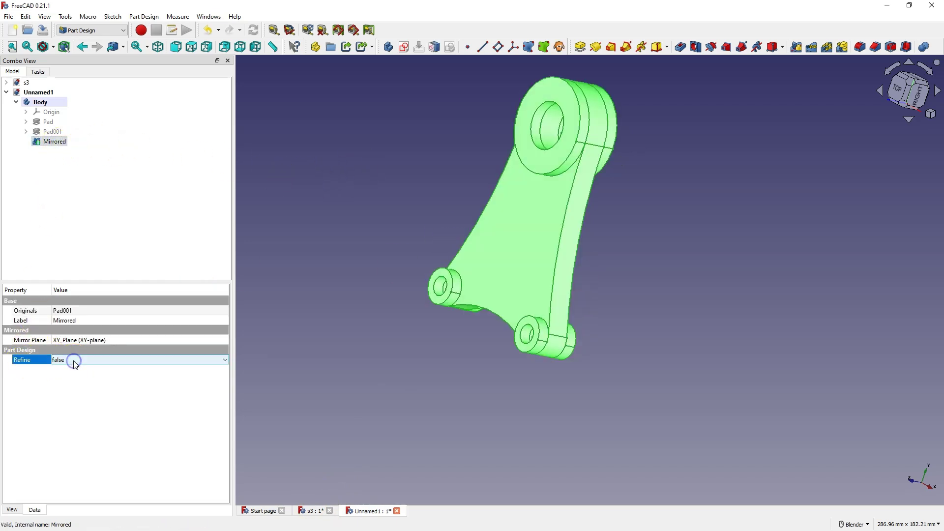
pyautogui.click(75, 364)
pyautogui.click(74, 376)
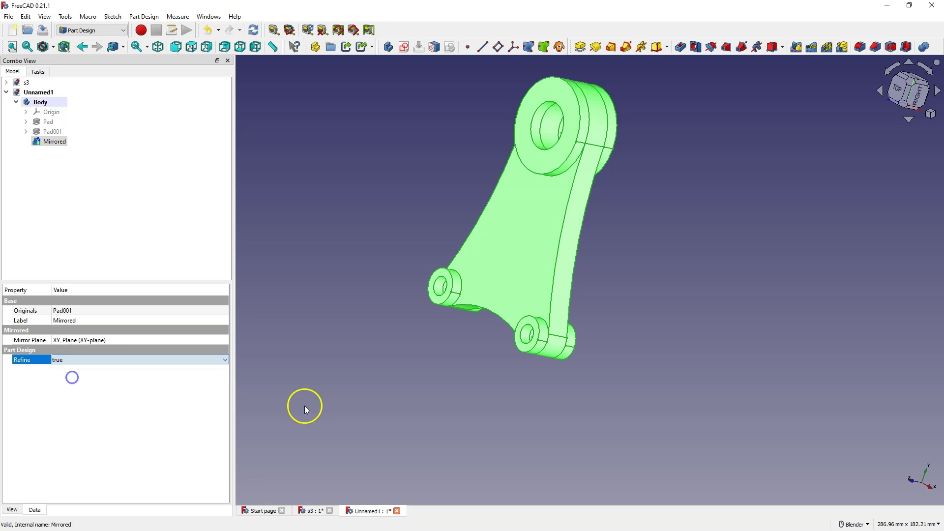
pyautogui.click(364, 218)
pyautogui.moveTo(365, 217); pyautogui.dragTo(417, 328, button='middle')
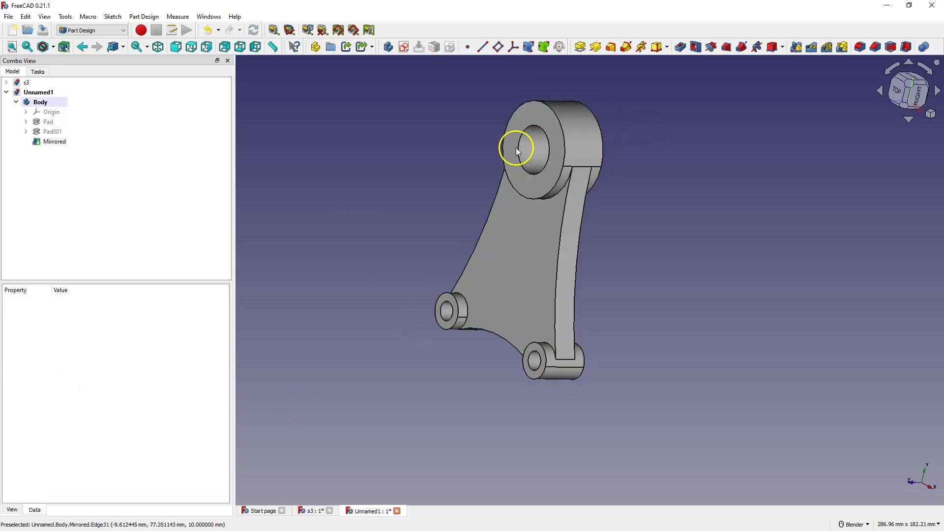
pyautogui.click(313, 510)
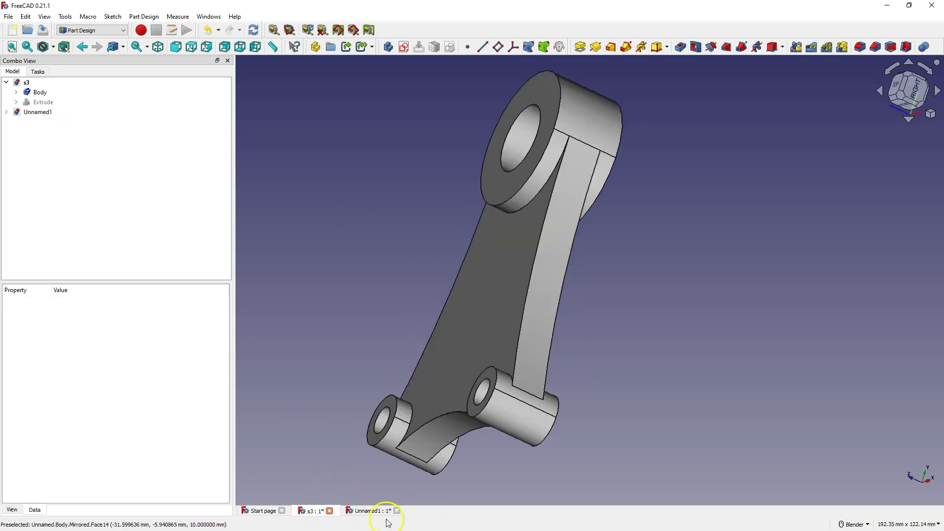
# Return to Unnamed1, zoom out, and get the bracket open as the s3a document
pyautogui.click(389, 510)
pyautogui.scroll(-2, 457, 290)
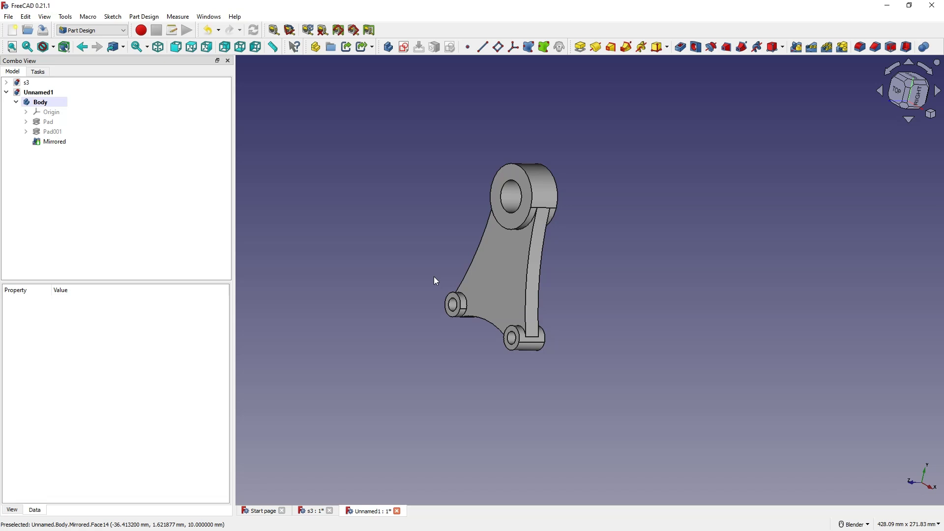
pyautogui.click(535, 139)
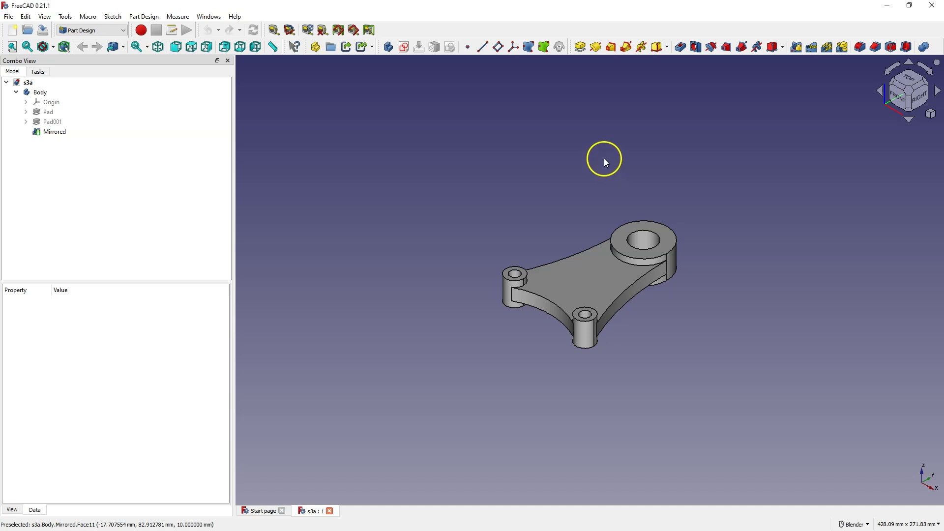
# Pad the large boss's top face 10 mm as Pad002
pyautogui.click(622, 235)
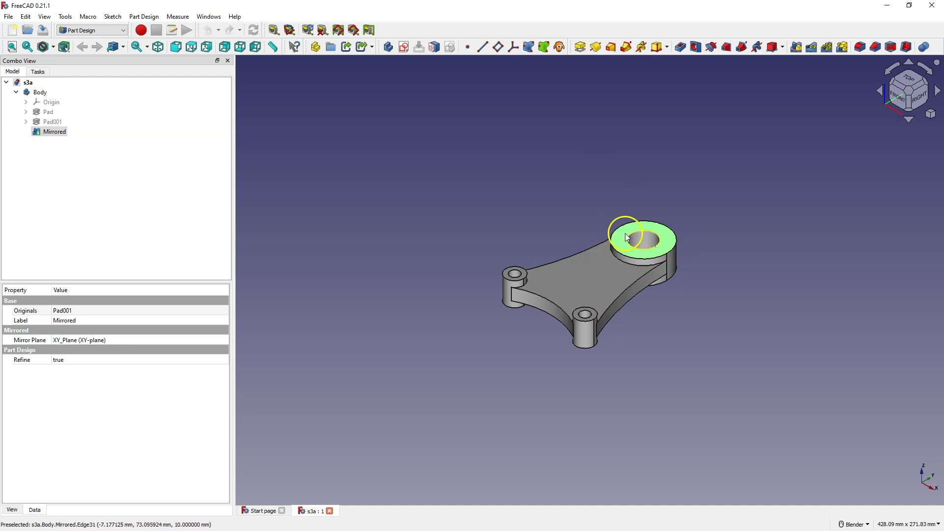
pyautogui.click(580, 48)
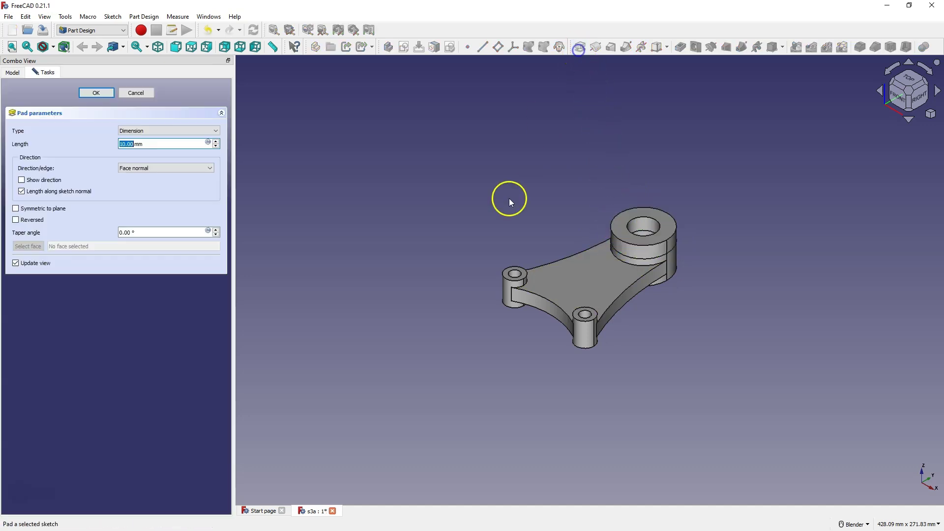
pyautogui.click(83, 93)
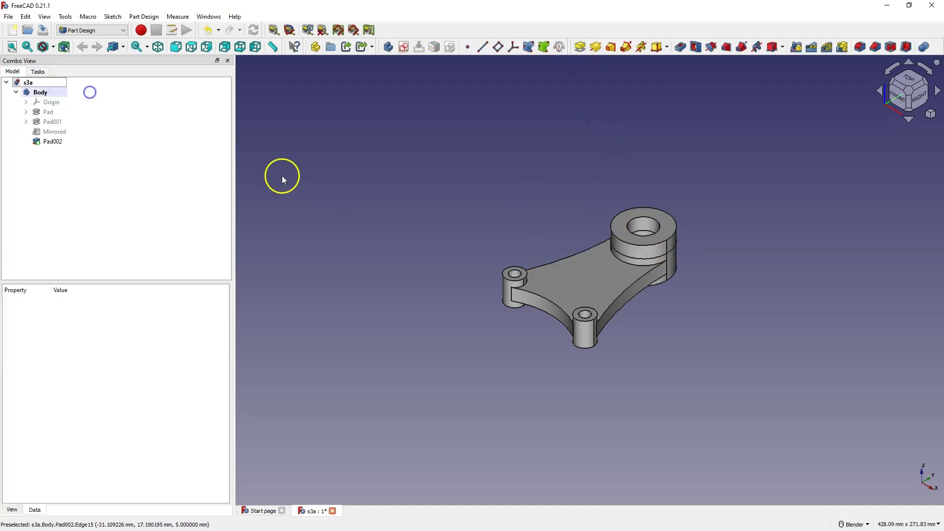
# Pad the face around the lower-left hole 3 mm as Pad003
pyautogui.moveTo(686, 254)
pyautogui.mouseDown(button='middle')
pyautogui.moveTo(557, 249)
pyautogui.moveTo(559, 316)
pyautogui.moveTo(655, 244)
pyautogui.moveTo(680, 247)
pyautogui.moveTo(689, 265)
pyautogui.mouseUp(button='middle')
pyautogui.scroll(2, 689, 364)
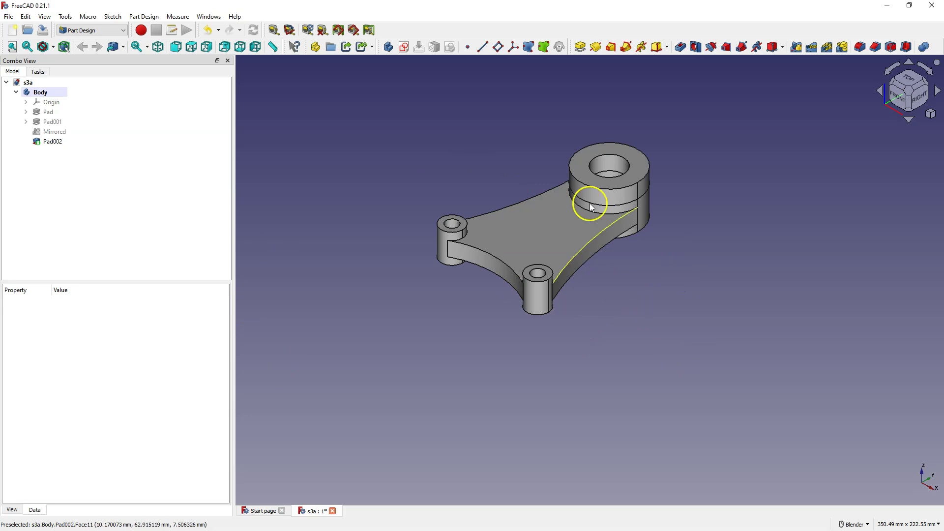
pyautogui.moveTo(647, 213); pyautogui.dragTo(501, 226, button='middle')
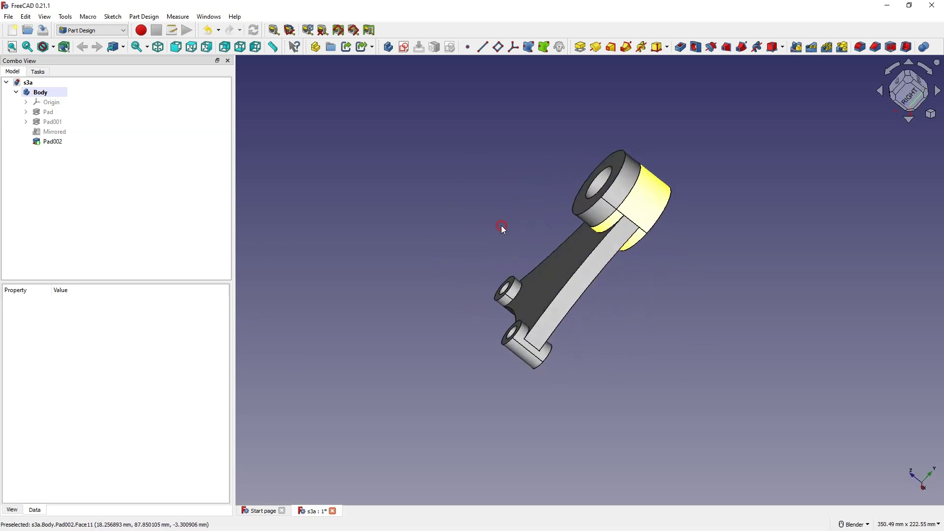
pyautogui.moveTo(573, 219)
pyautogui.mouseDown(button='middle')
pyautogui.moveTo(624, 217)
pyautogui.moveTo(529, 219)
pyautogui.moveTo(595, 429)
pyautogui.mouseUp(button='middle')
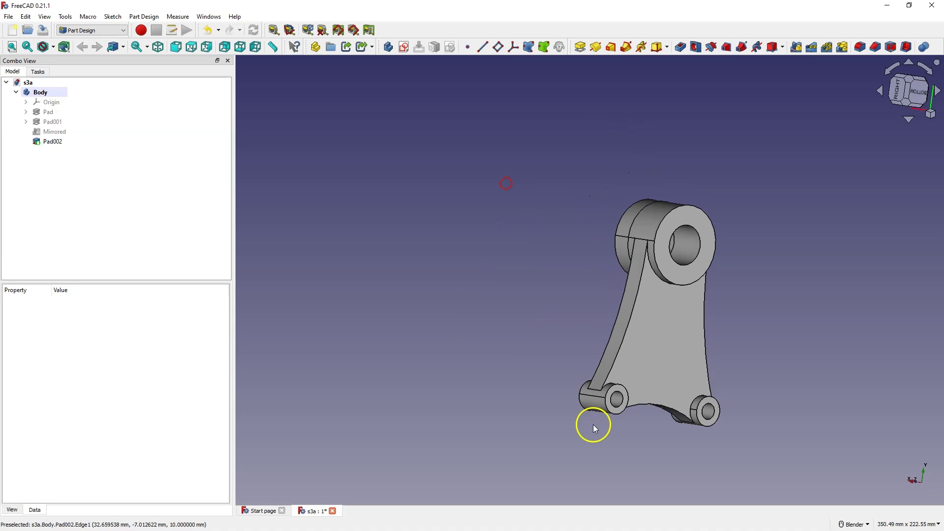
pyautogui.click(622, 391)
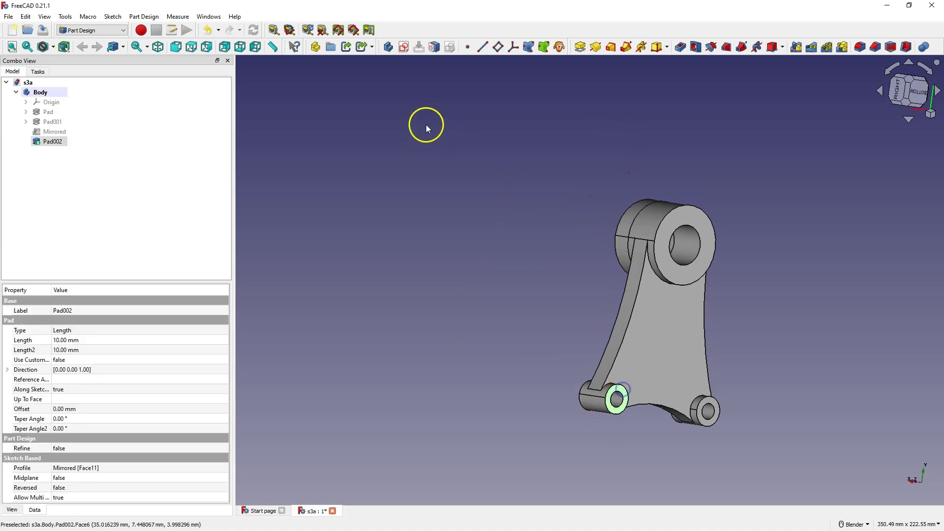
pyautogui.click(581, 47)
pyautogui.scroll(-7, 148, 144)
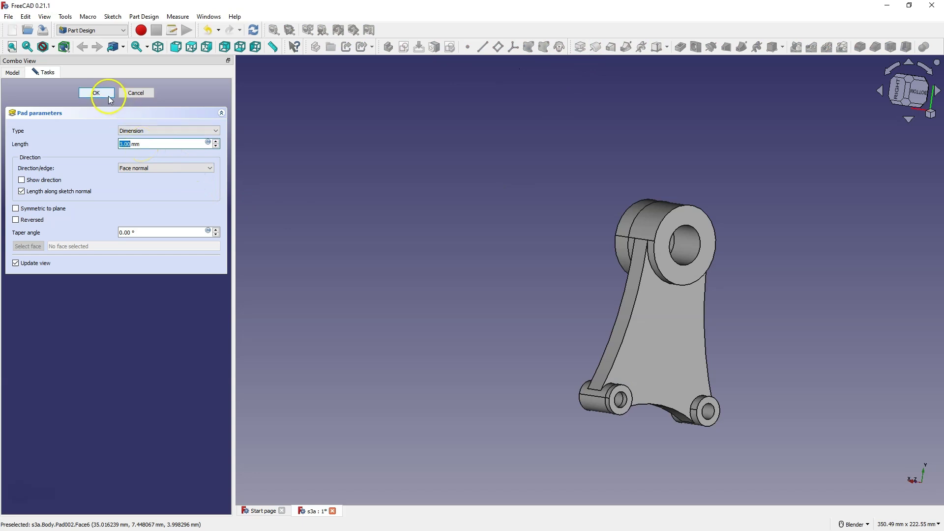
pyautogui.click(108, 95)
pyautogui.moveTo(645, 175); pyautogui.dragTo(376, 226, button='middle')
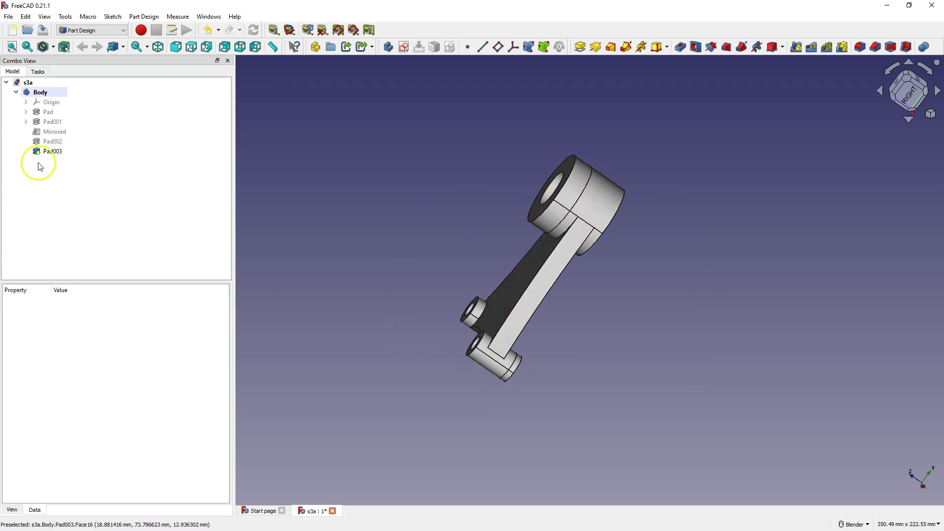
# Set Pad003's Refine property to true
pyautogui.click(51, 152)
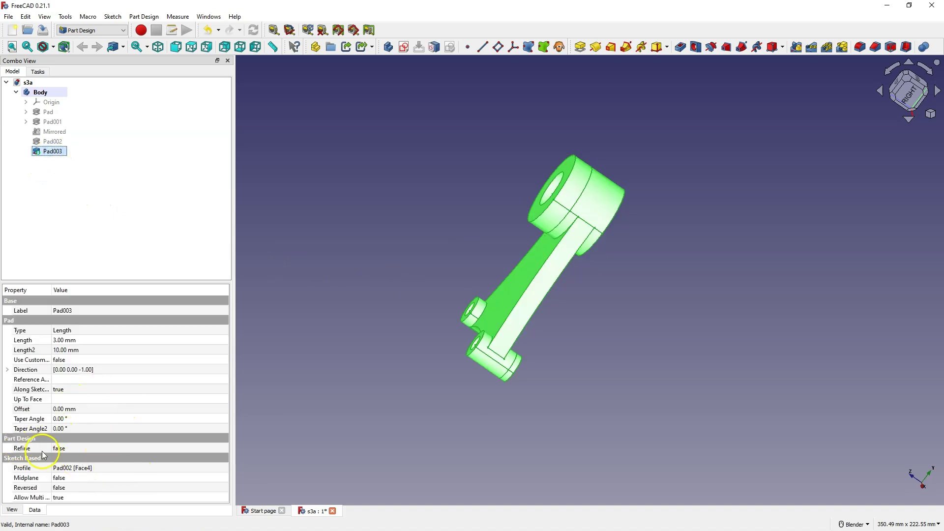
pyautogui.click(75, 448)
pyautogui.click(75, 448)
pyautogui.click(76, 467)
pyautogui.click(341, 238)
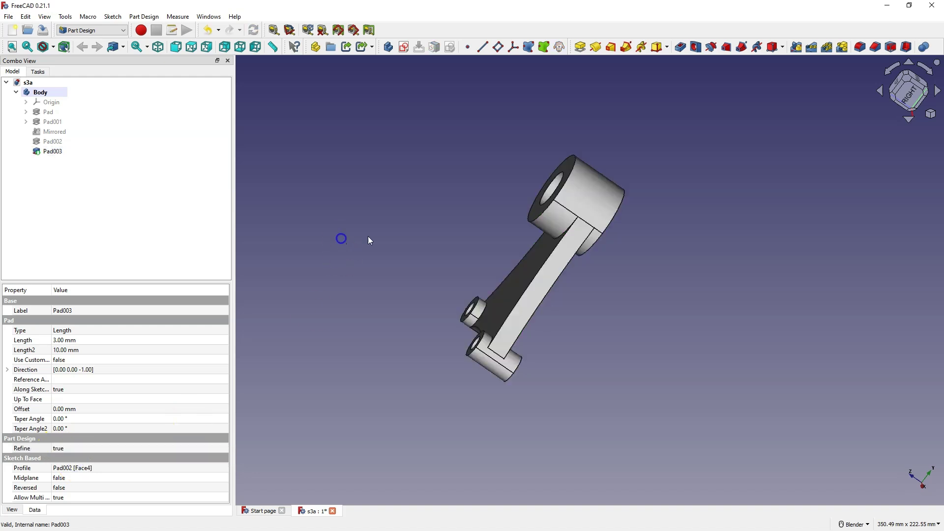
pyautogui.moveTo(545, 209); pyautogui.dragTo(701, 251, button='middle')
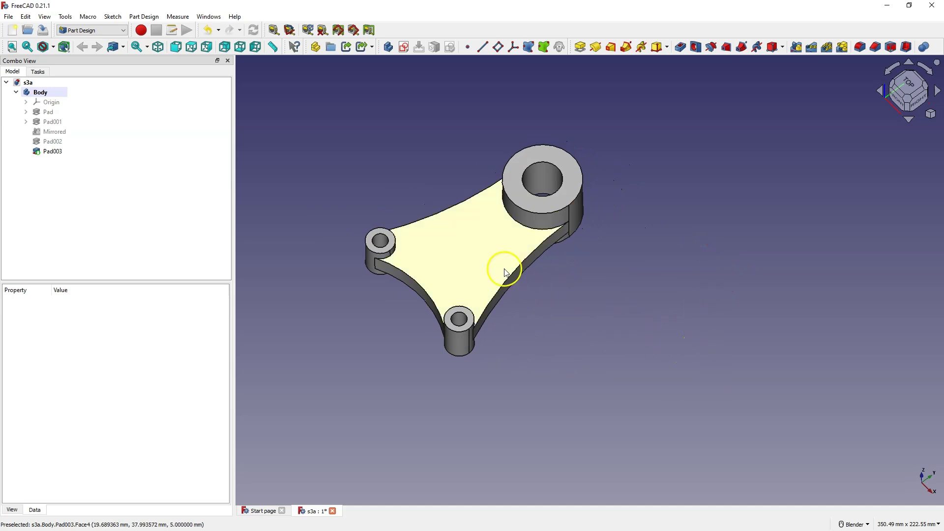
# Pad the flat plate face 1 mm, creating Pad004
pyautogui.click(472, 232)
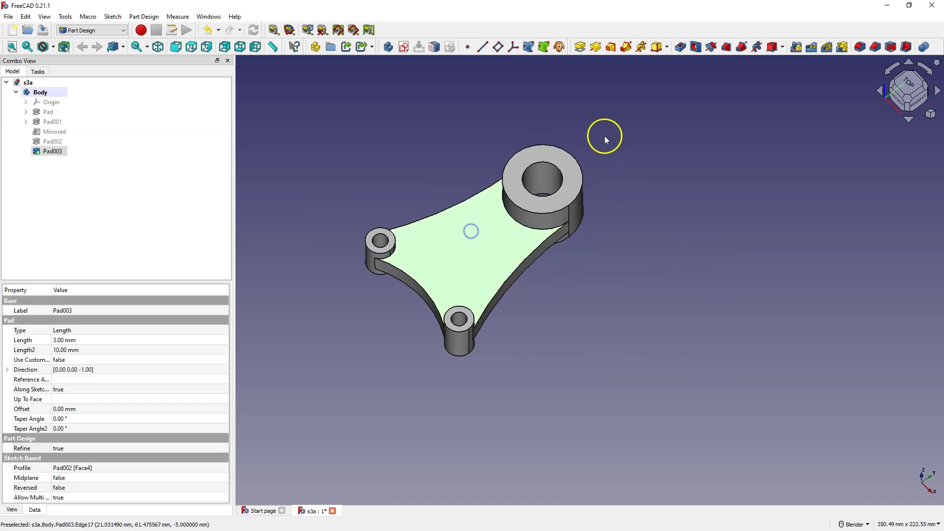
pyautogui.click(583, 46)
pyautogui.scroll(-10, 129, 144)
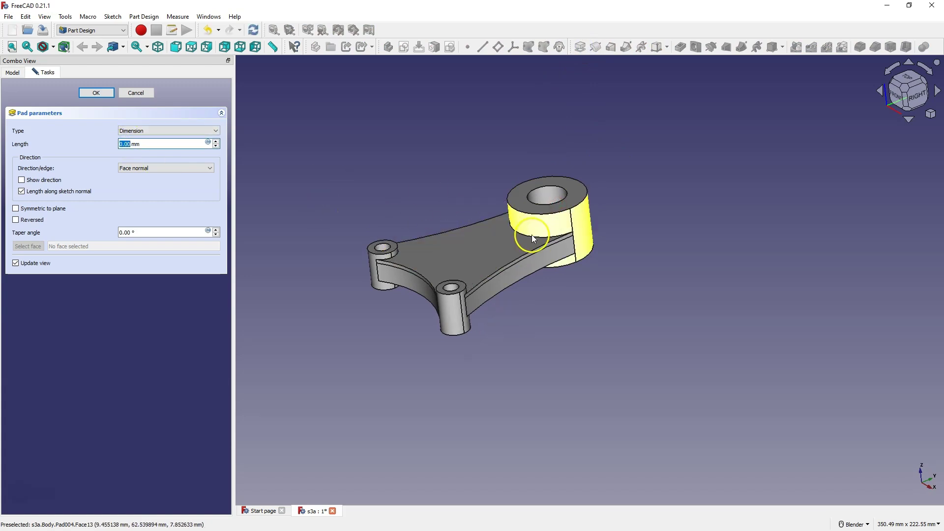
pyautogui.scroll(1, 464, 256)
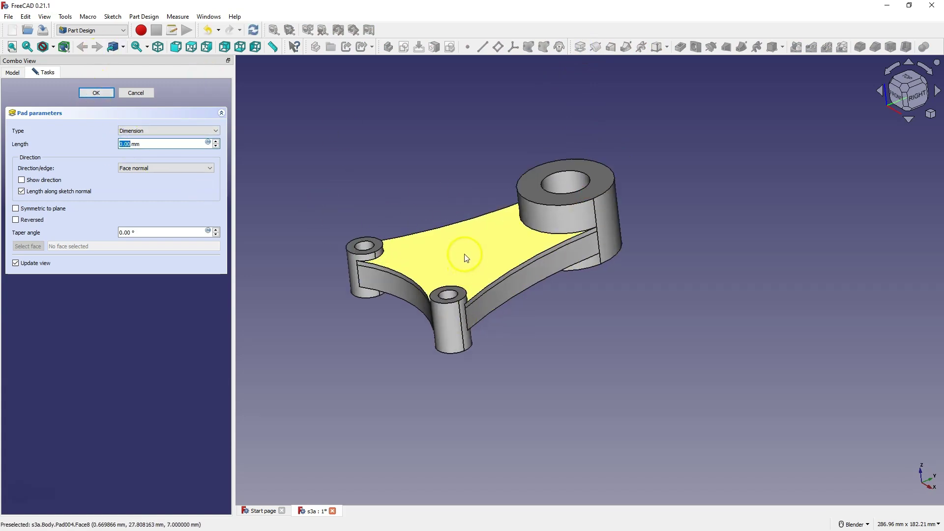
pyautogui.click(149, 146)
pyautogui.scroll(1, 148, 145)
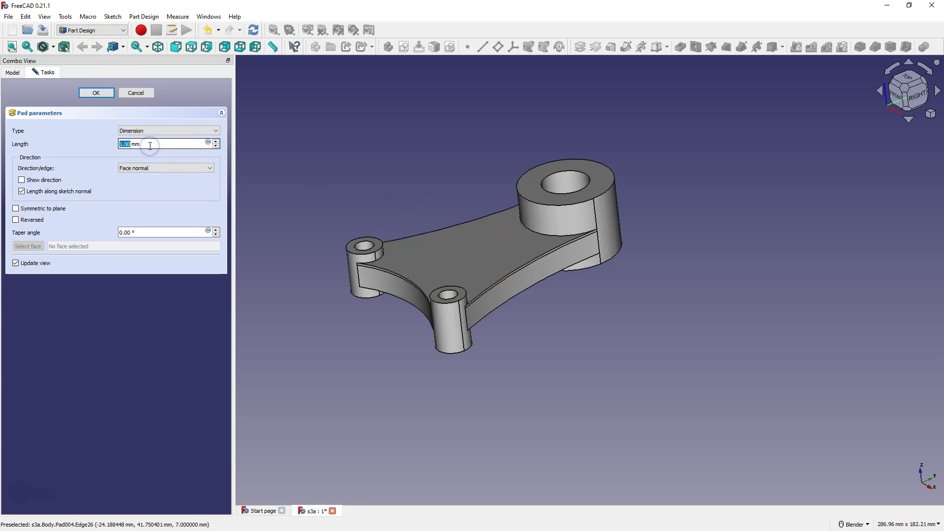
pyautogui.click(88, 93)
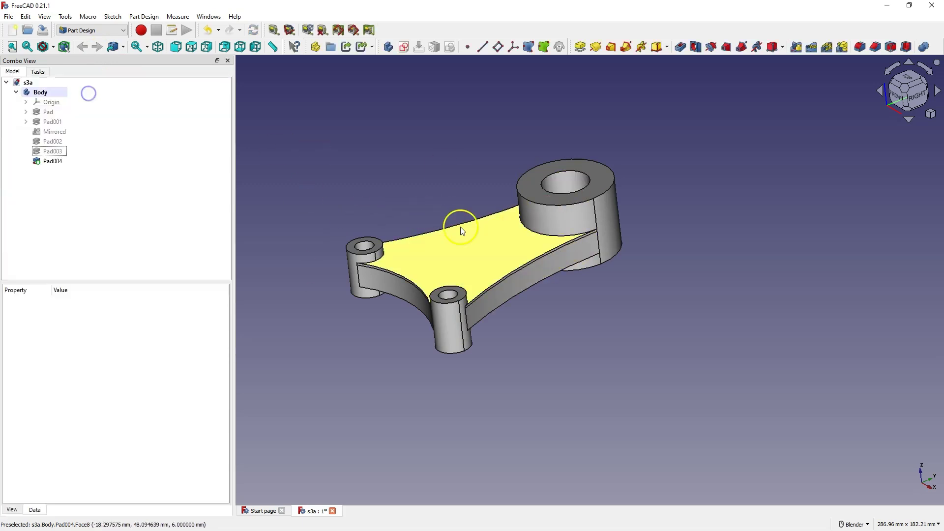
# Set Pad004's Refine property to true
pyautogui.click(53, 161)
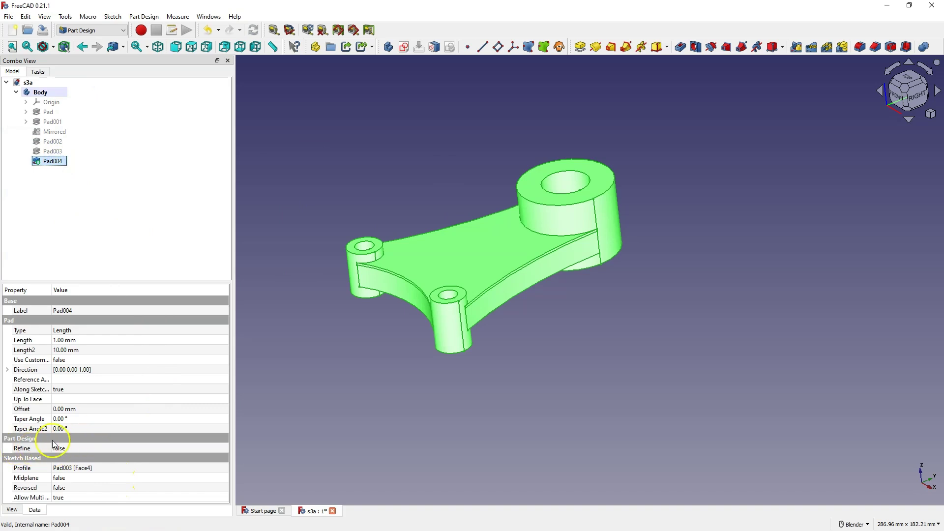
pyautogui.click(74, 448)
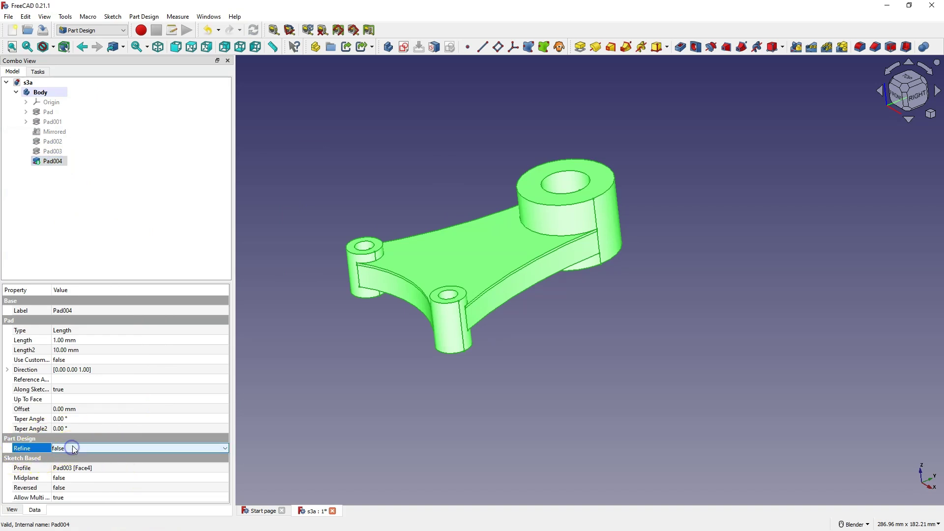
pyautogui.click(74, 447)
pyautogui.click(72, 464)
pyautogui.click(369, 174)
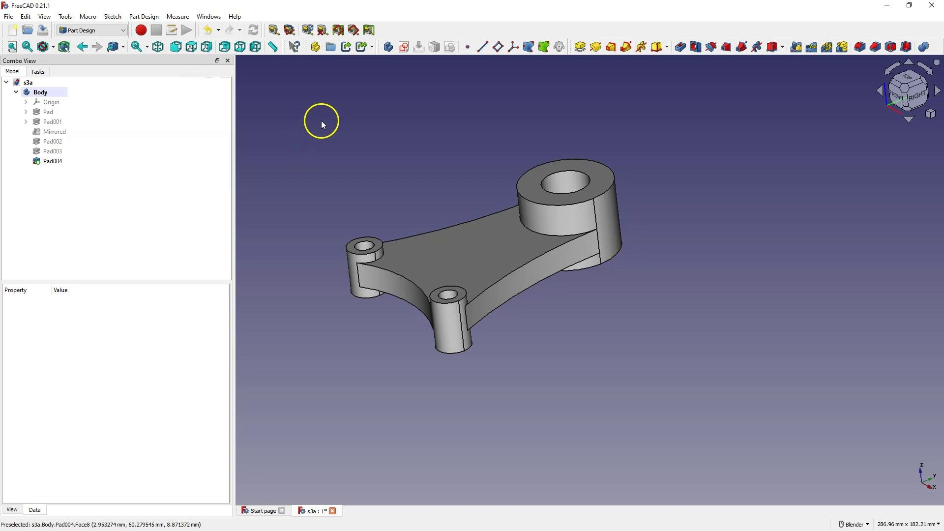
pyautogui.click(30, 17)
pyautogui.click(52, 233)
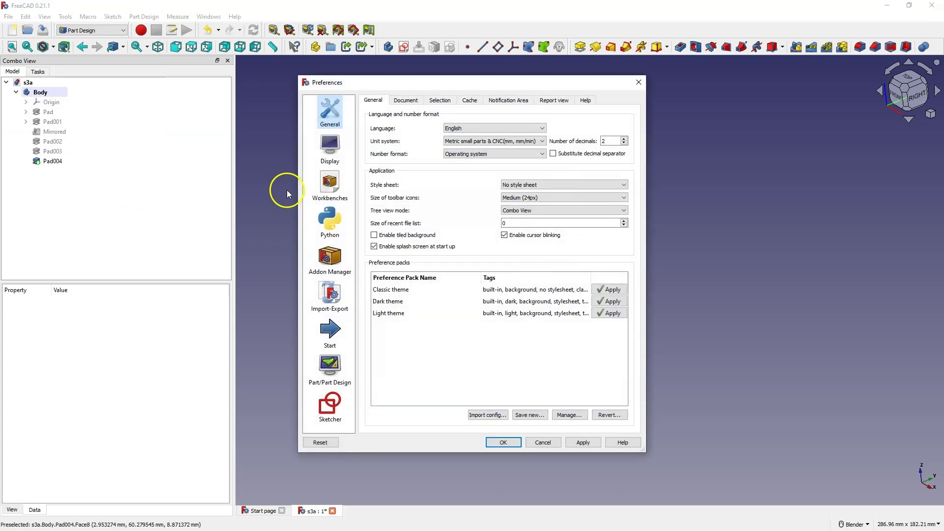
pyautogui.click(337, 370)
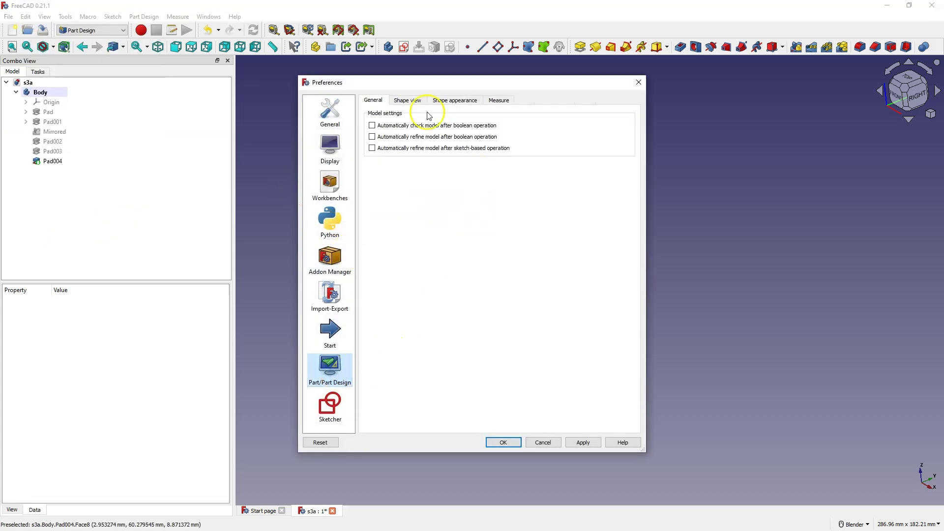
pyautogui.click(372, 137)
pyautogui.click(372, 148)
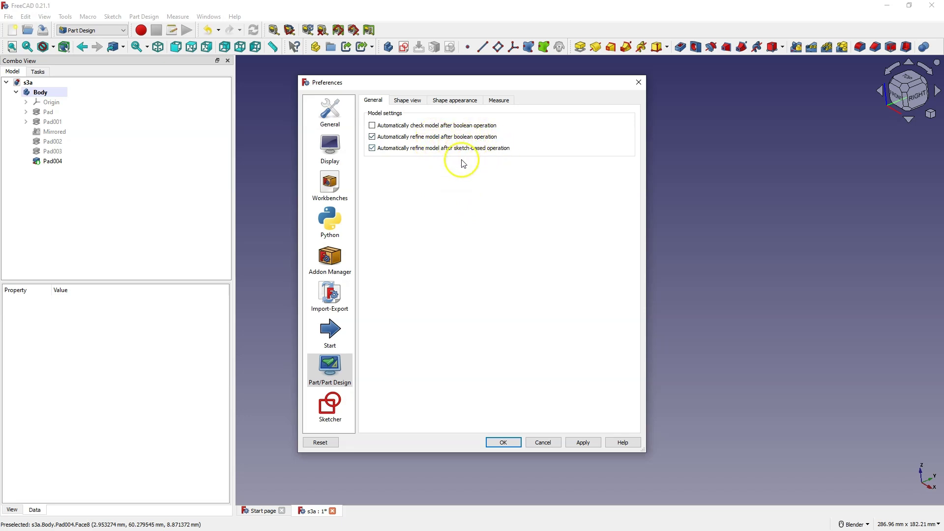
pyautogui.click(372, 136)
pyautogui.click(373, 148)
pyautogui.click(543, 443)
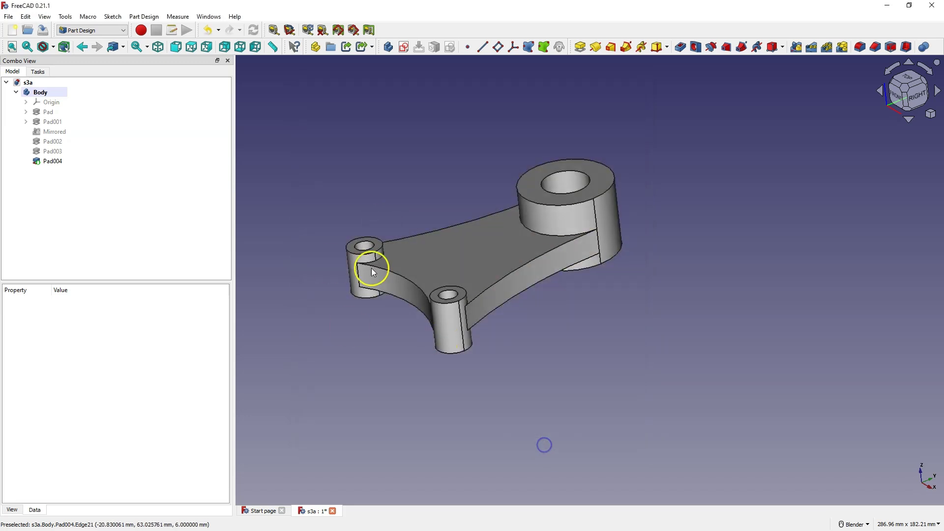